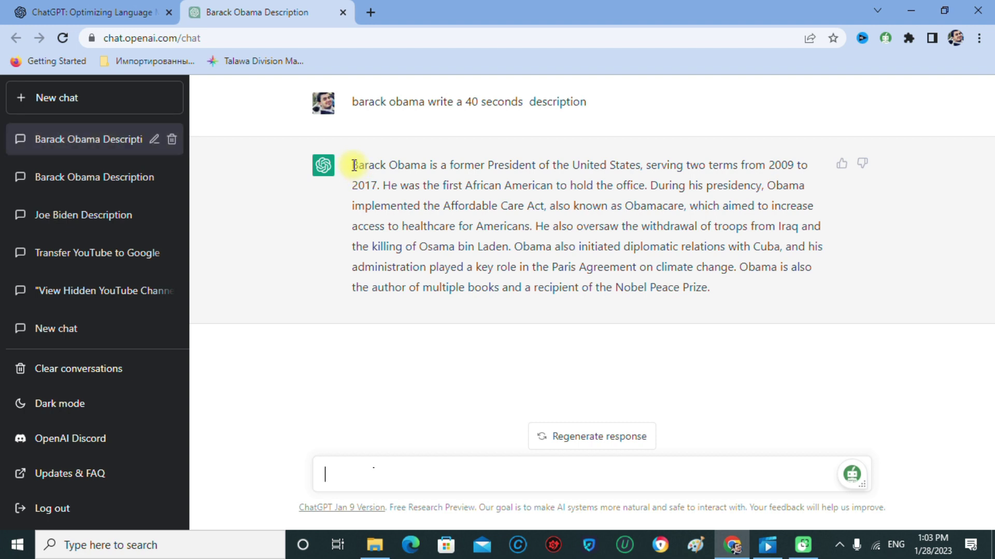
# Copy the full generated Barack Obama description from the ChatGPT response.
pyautogui.moveTo(354, 164); pyautogui.dragTo(883, 395)
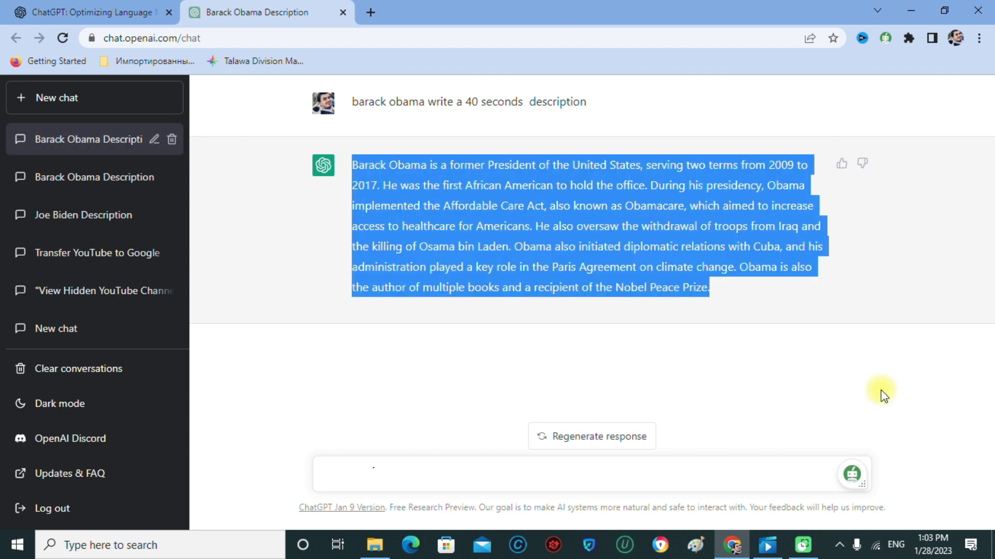
pyautogui.rightClick(603, 224)
pyautogui.click(621, 231)
# Open invideo.io in a new browser tab.
pyautogui.click(372, 14)
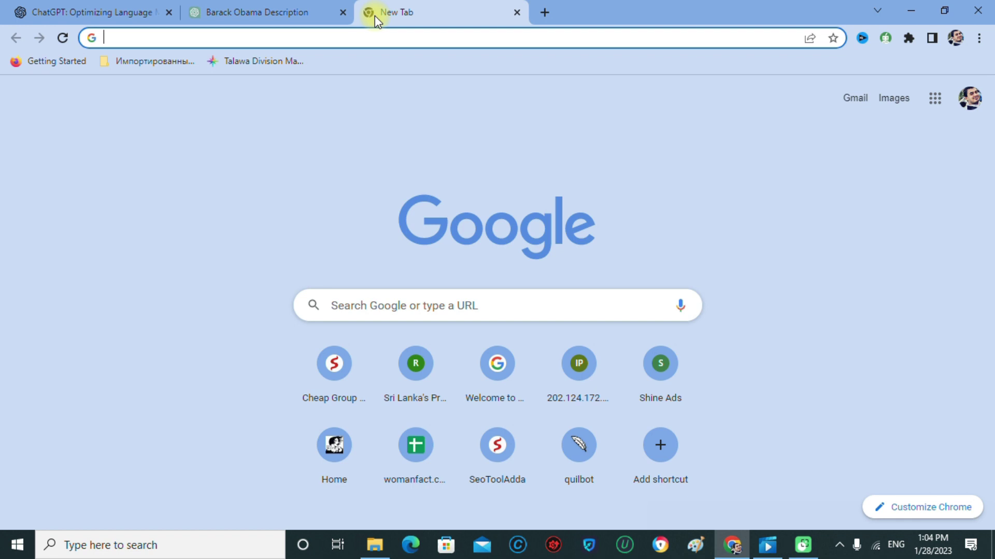
pyautogui.write('invideo.io')
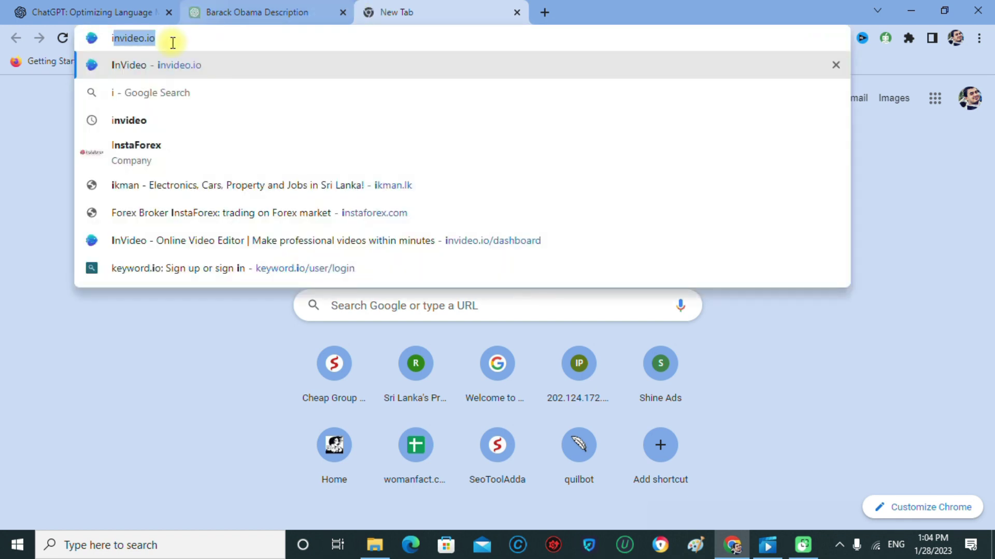
pyautogui.press('Right')
pyautogui.press('Return')
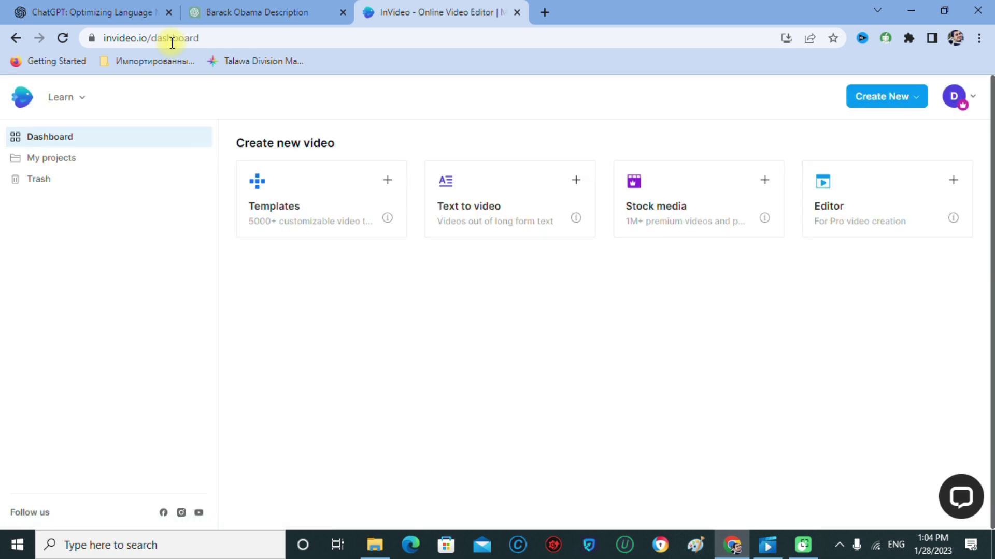
pyautogui.click(67, 98)
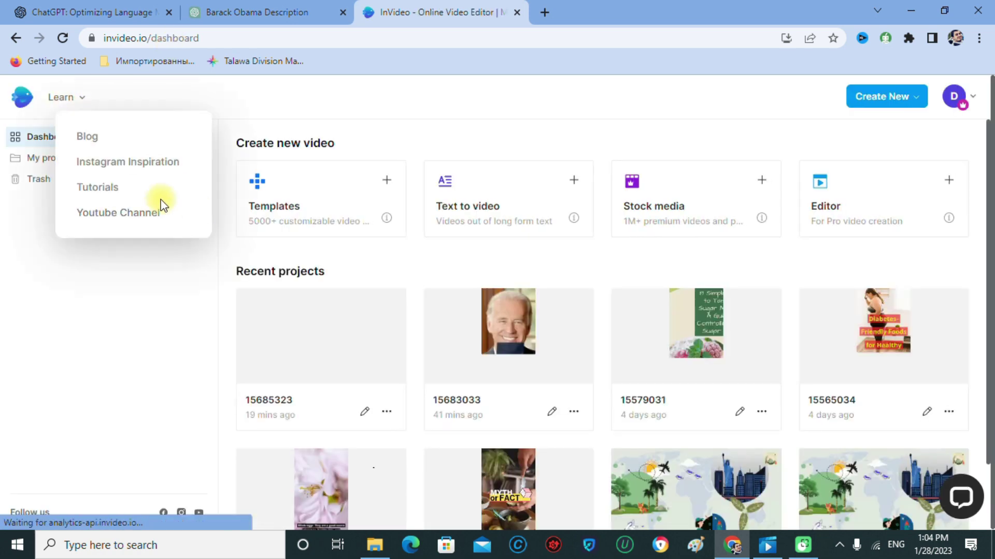
pyautogui.click(117, 256)
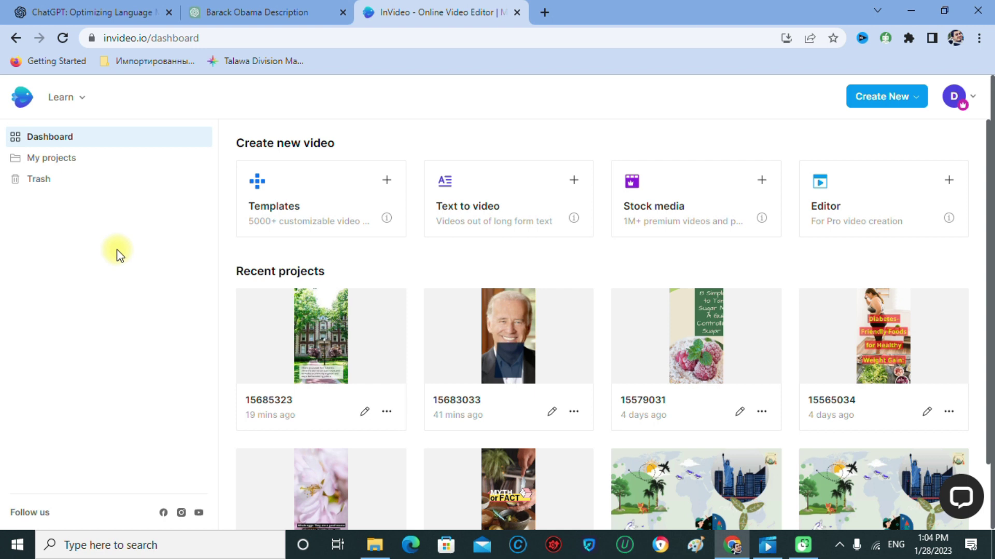
pyautogui.click(954, 97)
# Start the Text to video workflow and show its templates in Portrait aspect ratio.
pyautogui.click(449, 211)
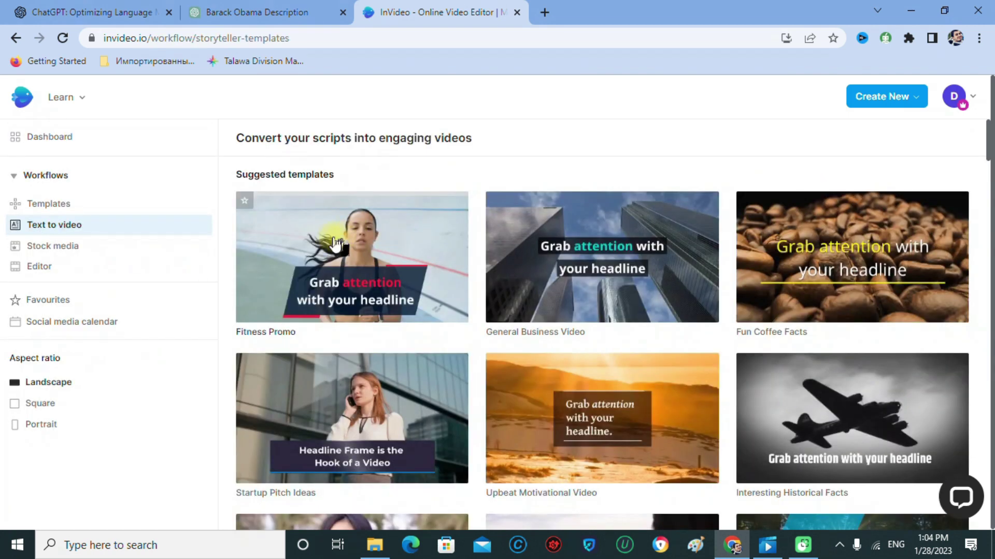
pyautogui.scroll(-7, 337, 233)
pyautogui.scroll(7, 331, 237)
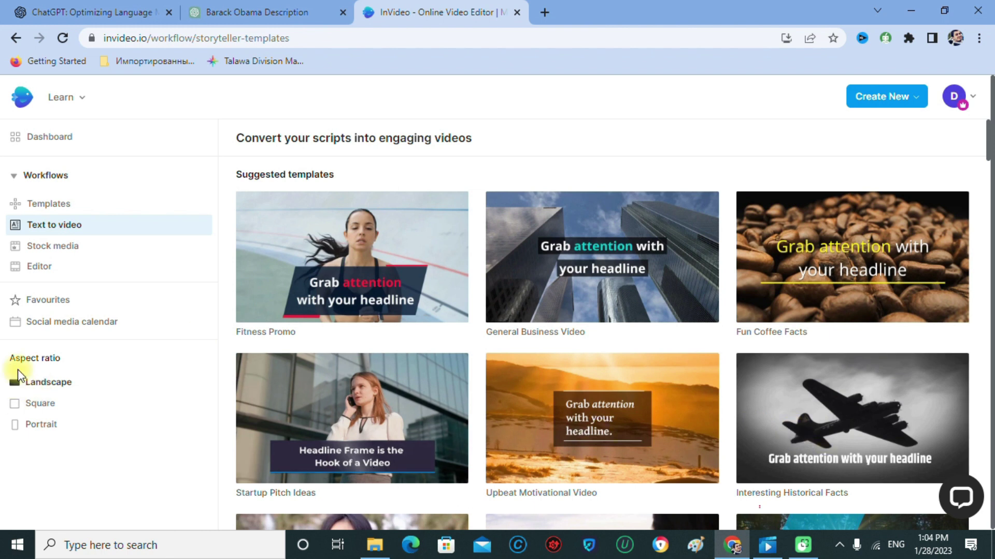
pyautogui.click(15, 424)
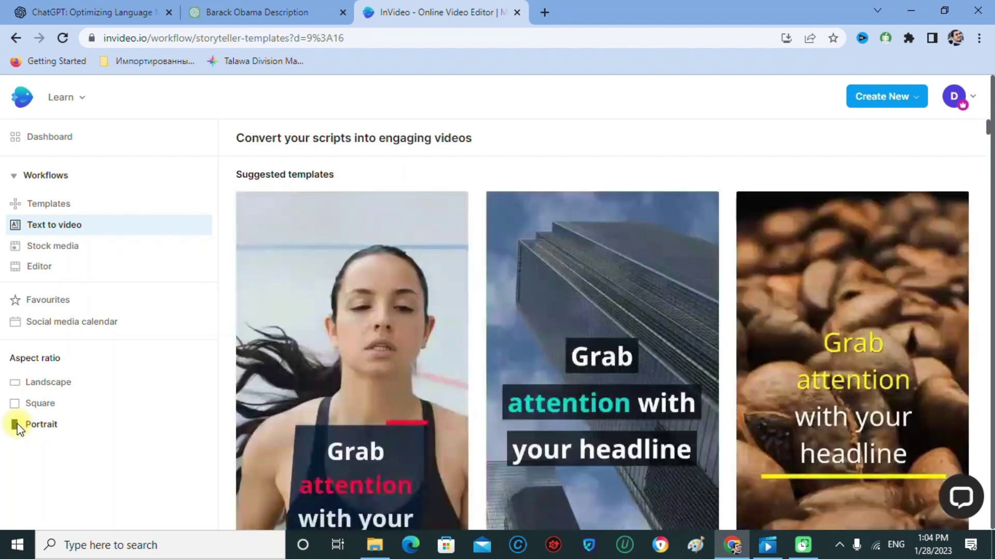
# Find the Interesting Technology Facts template among the portrait templates and use it in Portrait (9:16) format.
pyautogui.scroll(-10, 391, 247)
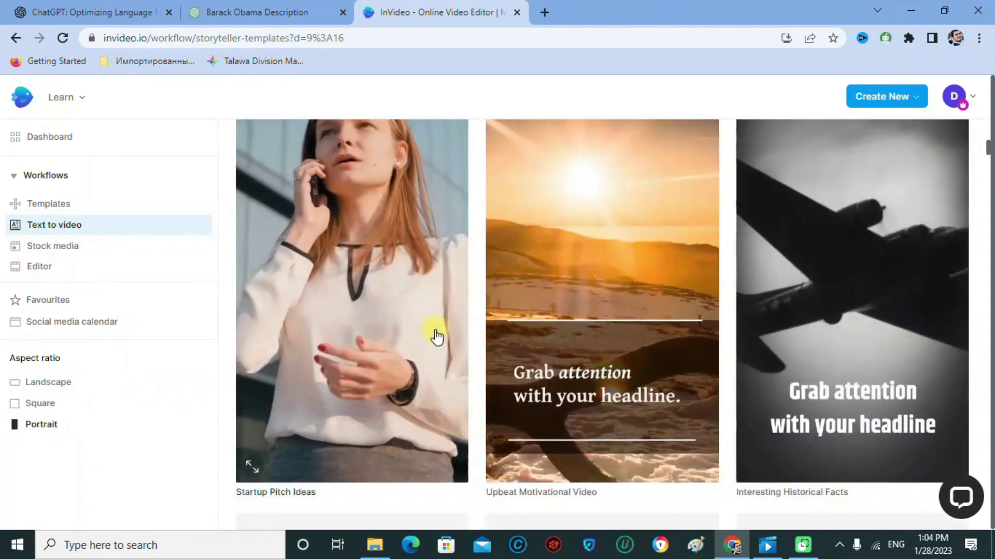
pyautogui.scroll(-8, 639, 347)
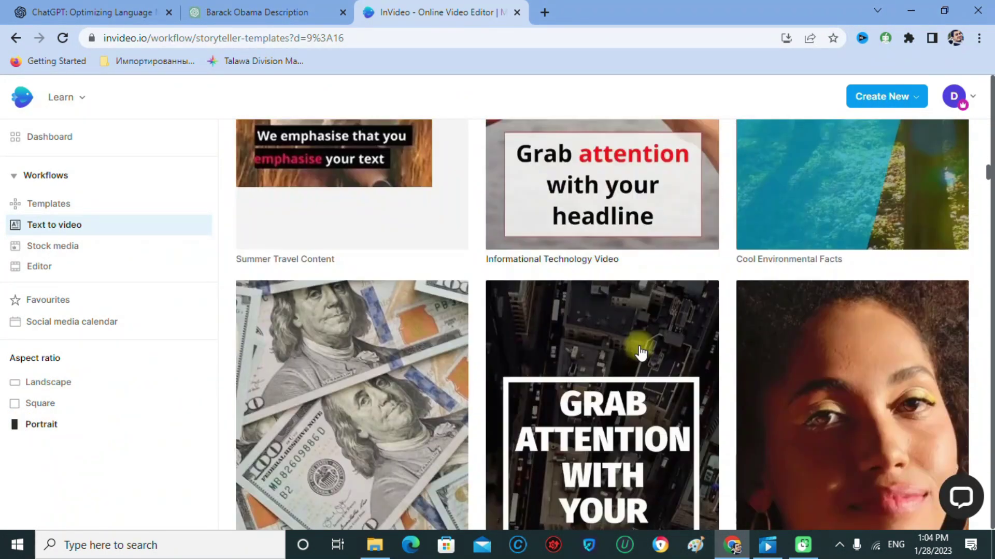
pyautogui.scroll(7, 641, 352)
pyautogui.scroll(12, 641, 352)
pyautogui.scroll(-14, 662, 337)
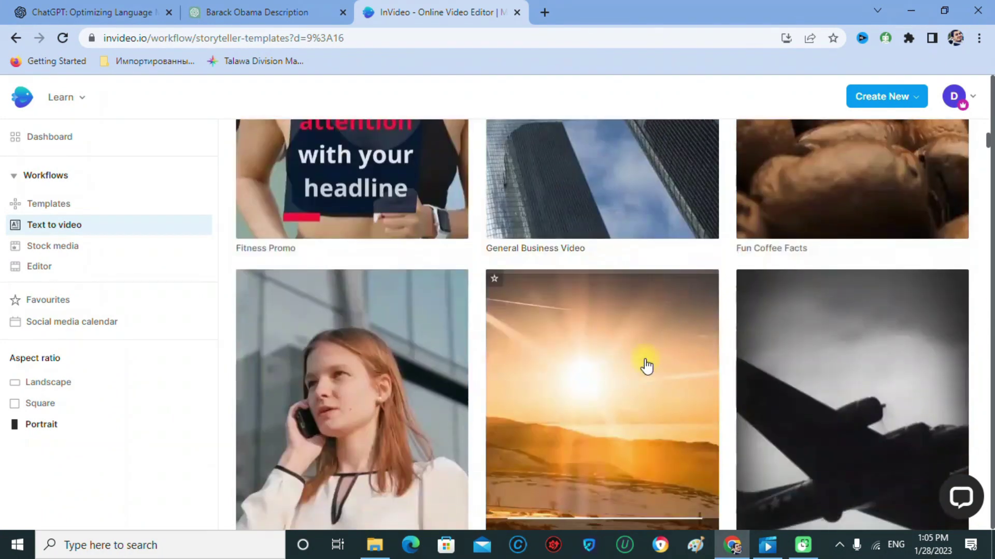
pyautogui.scroll(-20, 642, 317)
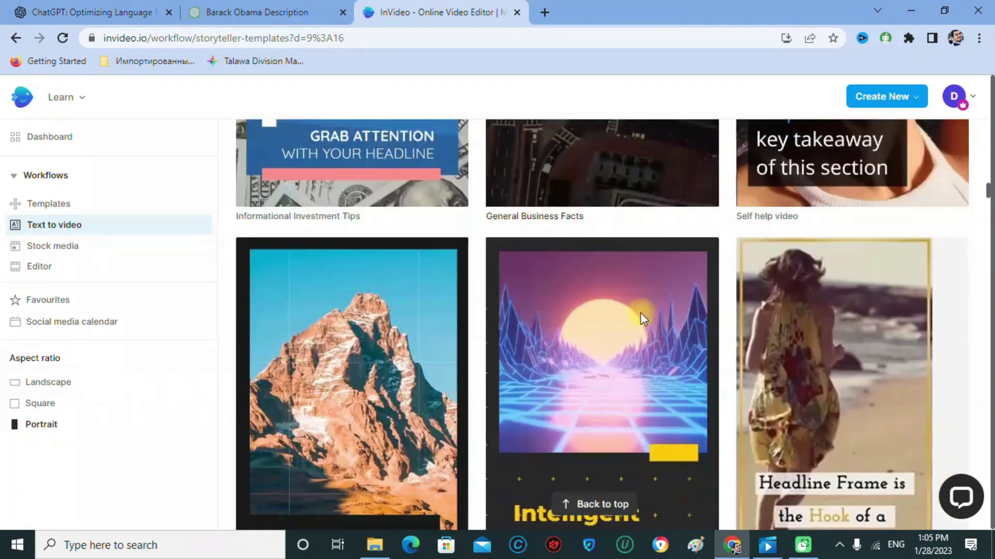
pyautogui.scroll(8, 640, 319)
pyautogui.scroll(-2, 641, 319)
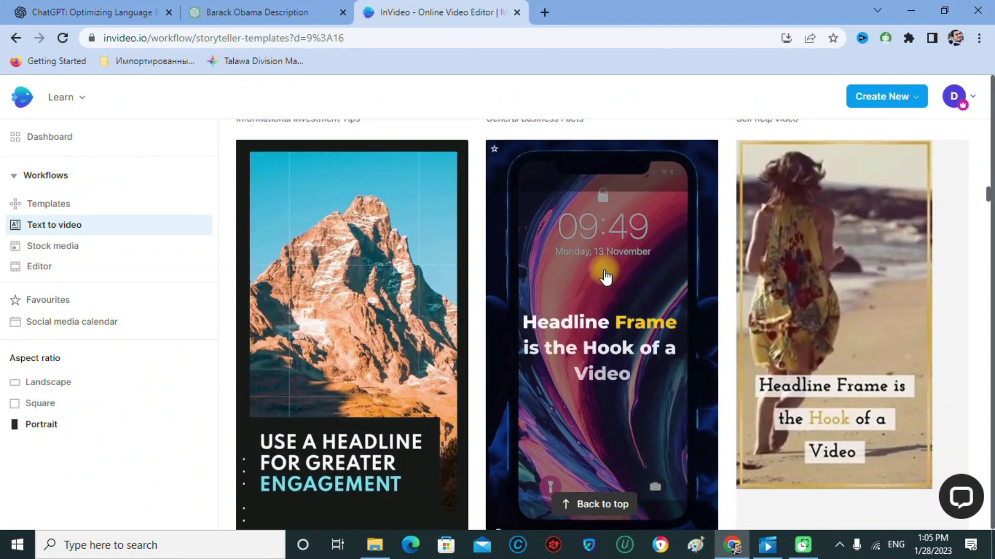
pyautogui.click(604, 366)
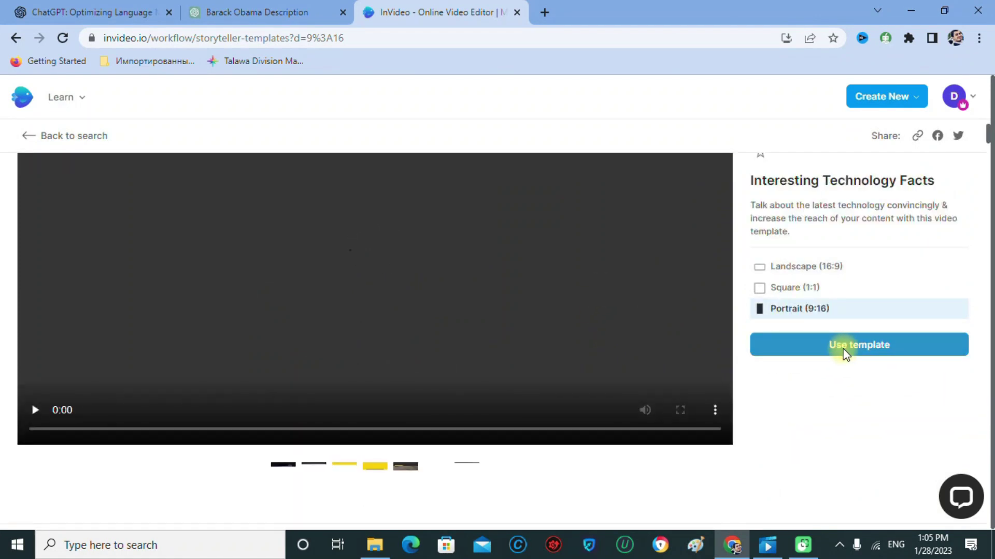
pyautogui.click(835, 347)
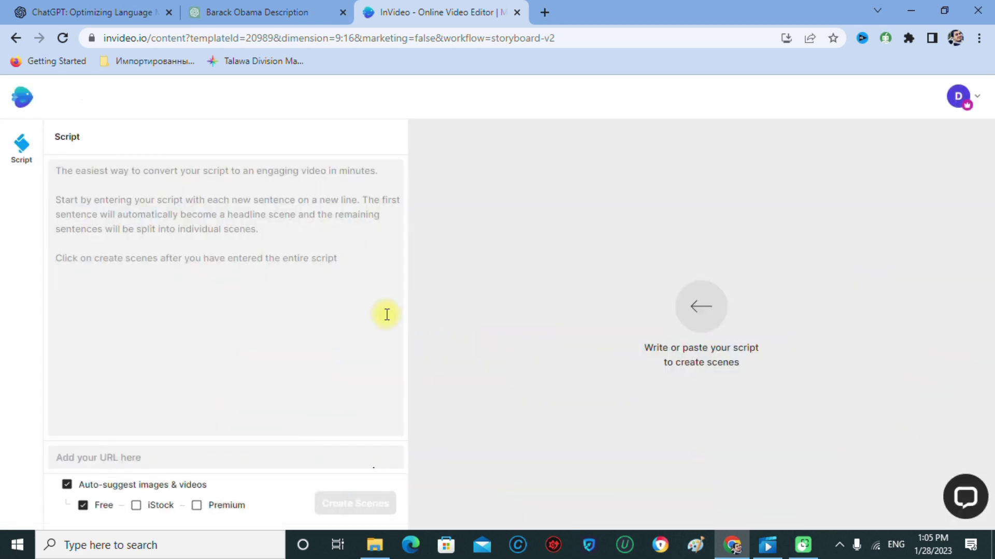
# Paste the copied Barack Obama description as the script and include iStock and Premium media in the auto-suggestions.
pyautogui.click(96, 187)
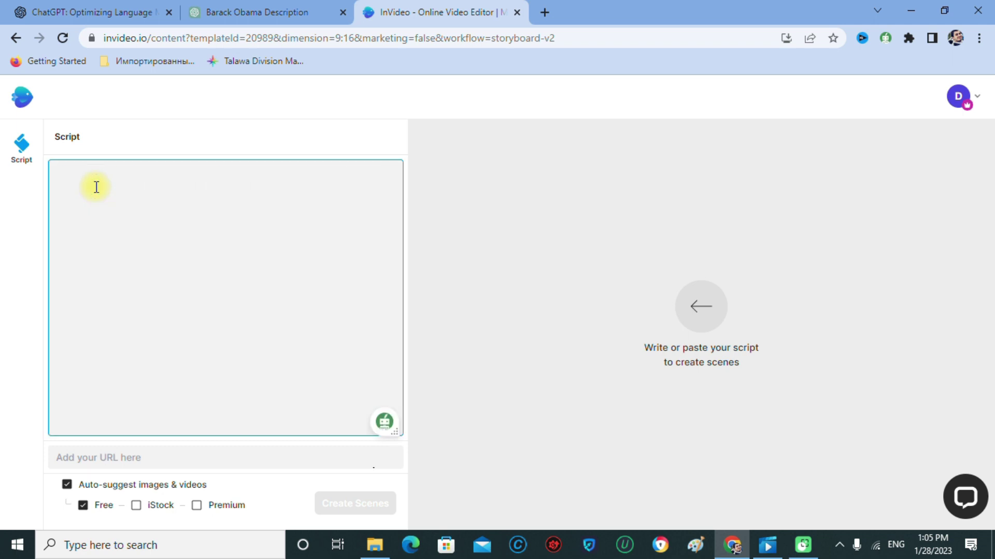
pyautogui.rightClick(80, 182)
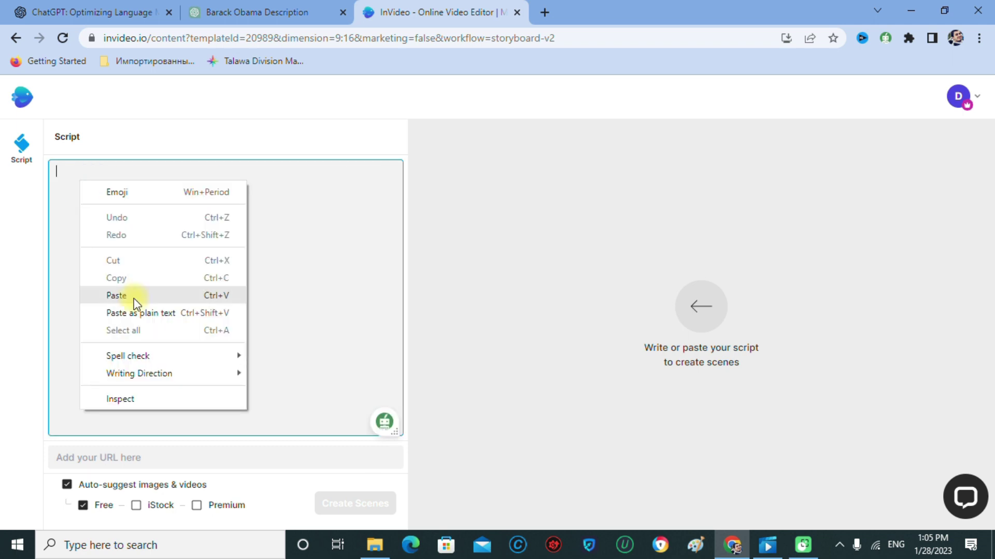
pyautogui.click(116, 295)
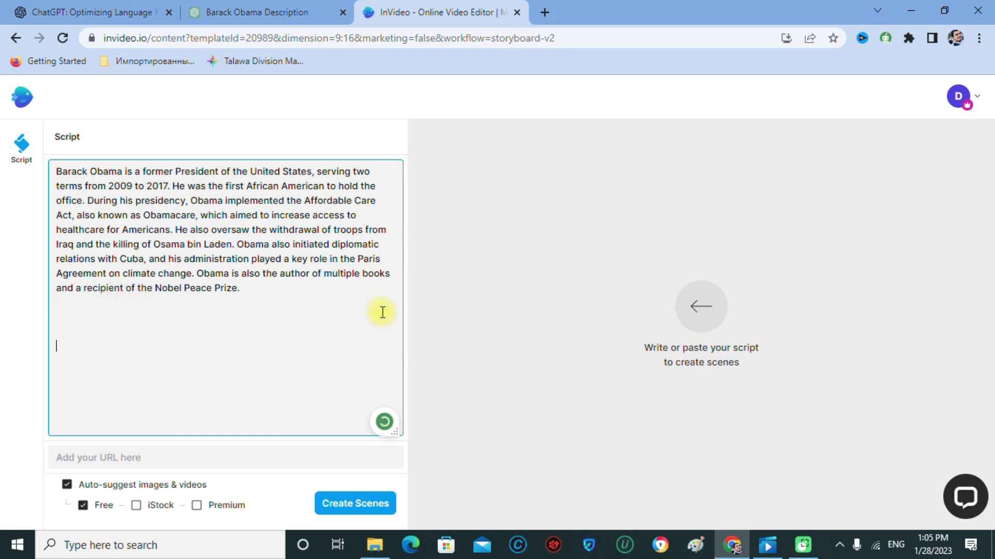
pyautogui.click(137, 507)
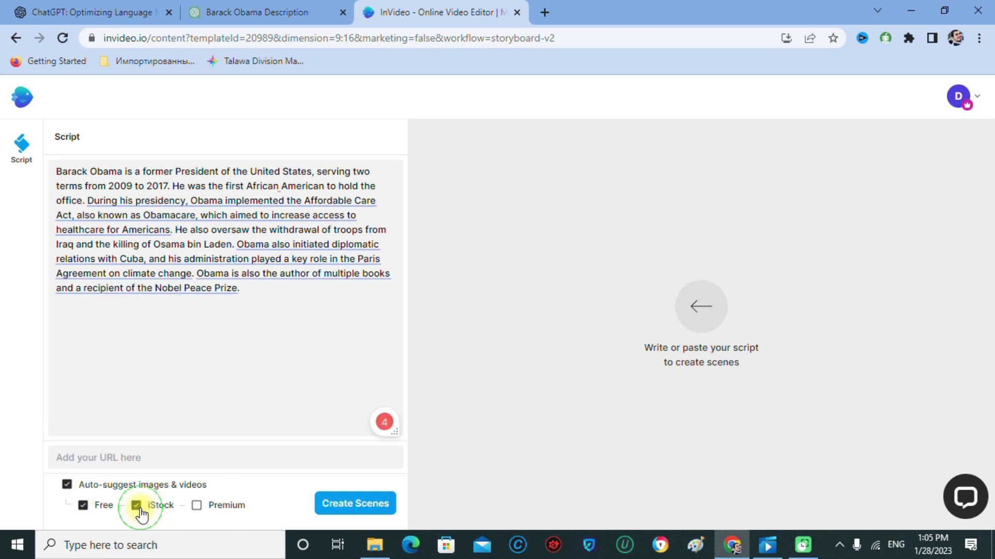
pyautogui.click(196, 506)
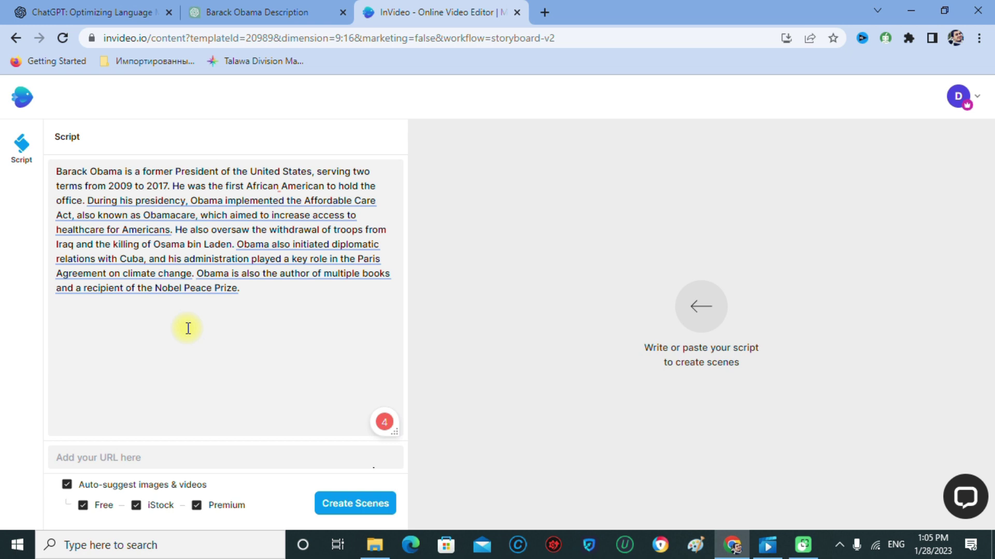
# Create scenes from the script, accepting the automatic rearrangement of the text into separate lines.
pyautogui.click(346, 507)
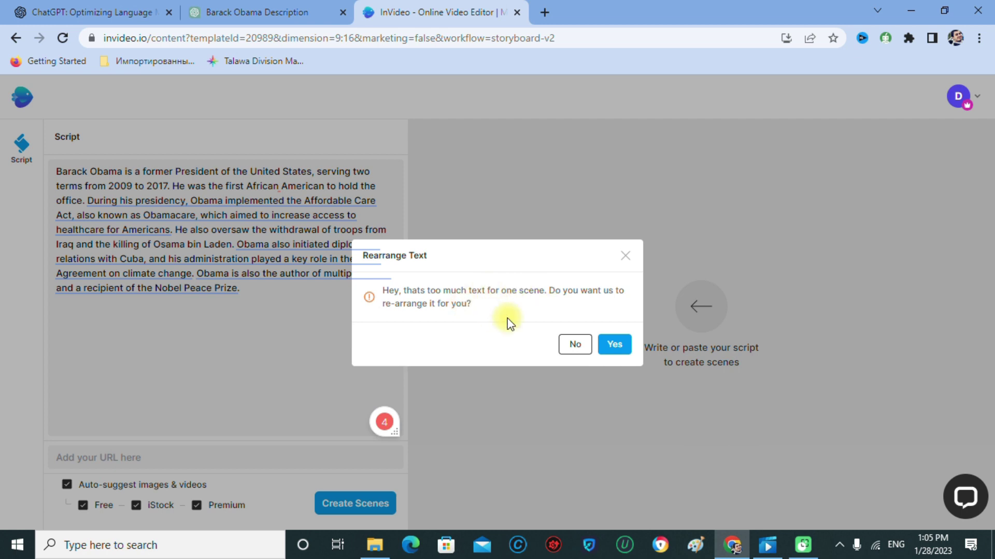
pyautogui.click(615, 345)
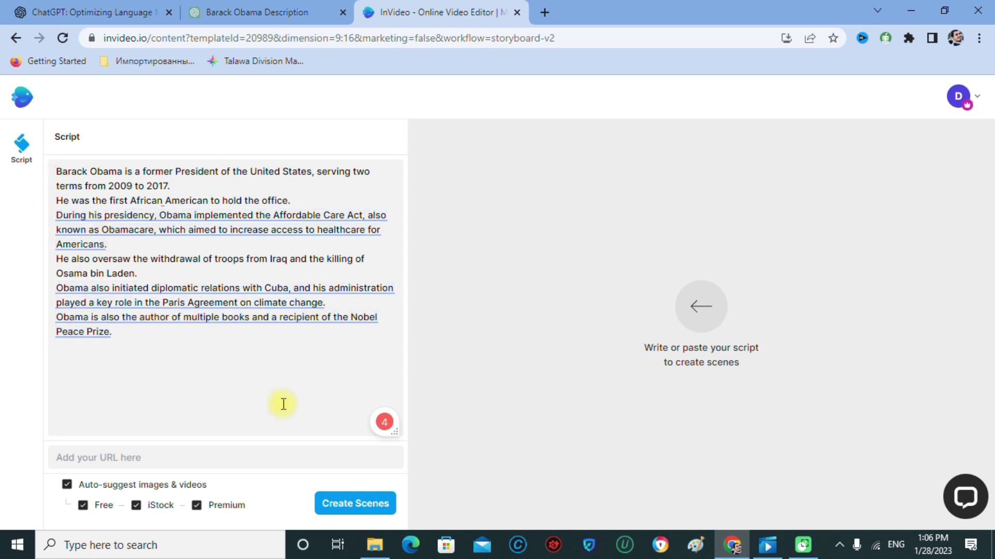
pyautogui.click(347, 505)
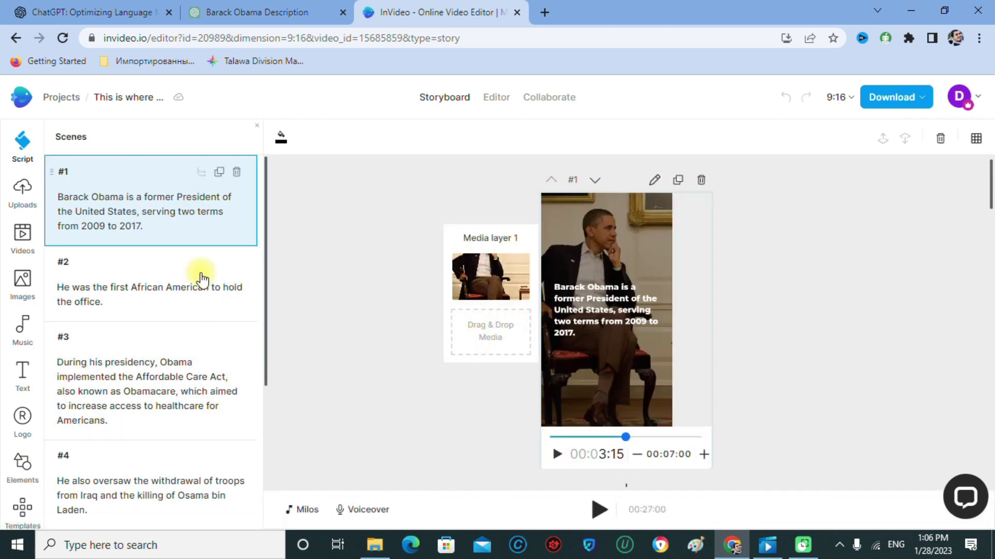
# Review the script text of the scenes and their storyboard previews from scene #1 through scene #6.
pyautogui.scroll(-4, 156, 363)
pyautogui.scroll(1, 118, 422)
pyautogui.scroll(-2, 119, 422)
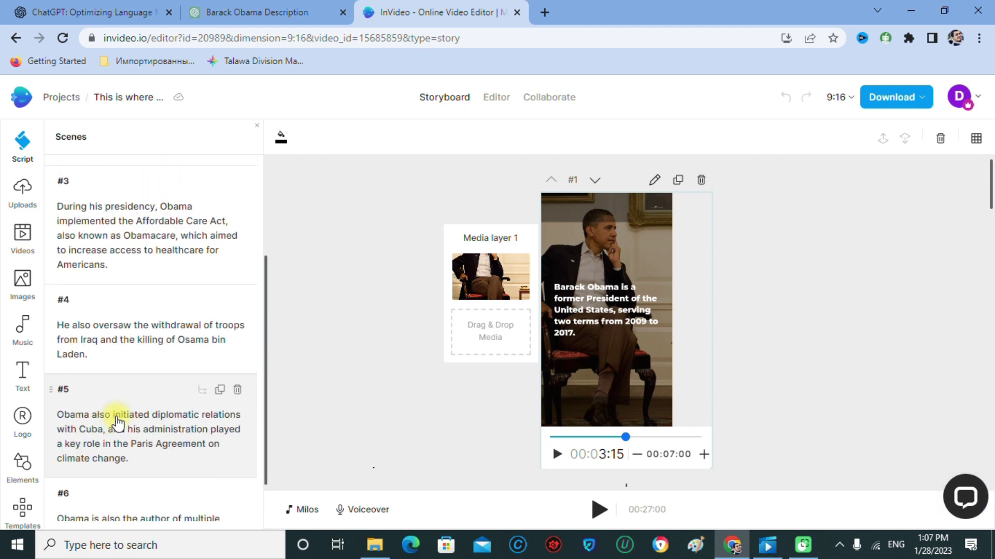
pyautogui.scroll(6, 117, 388)
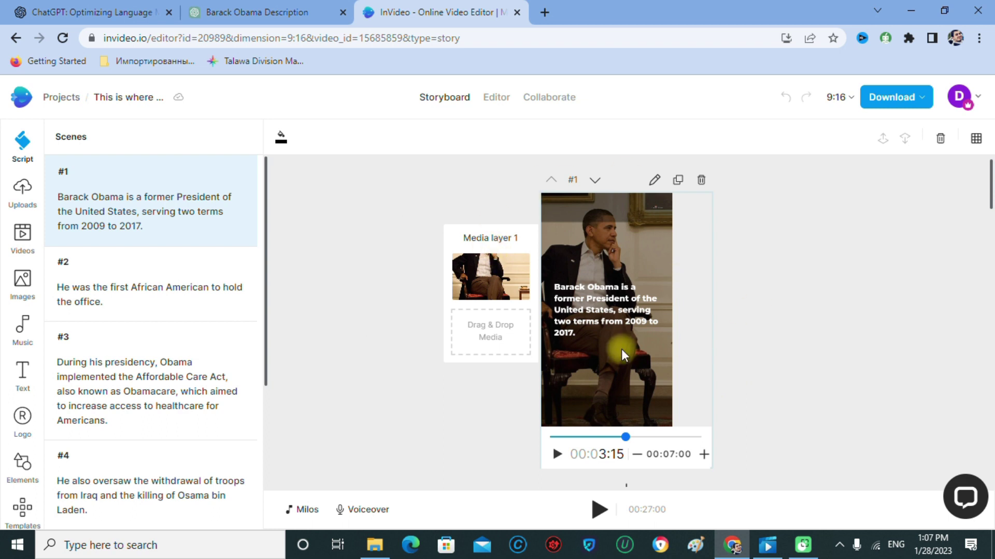
pyautogui.scroll(-5, 709, 337)
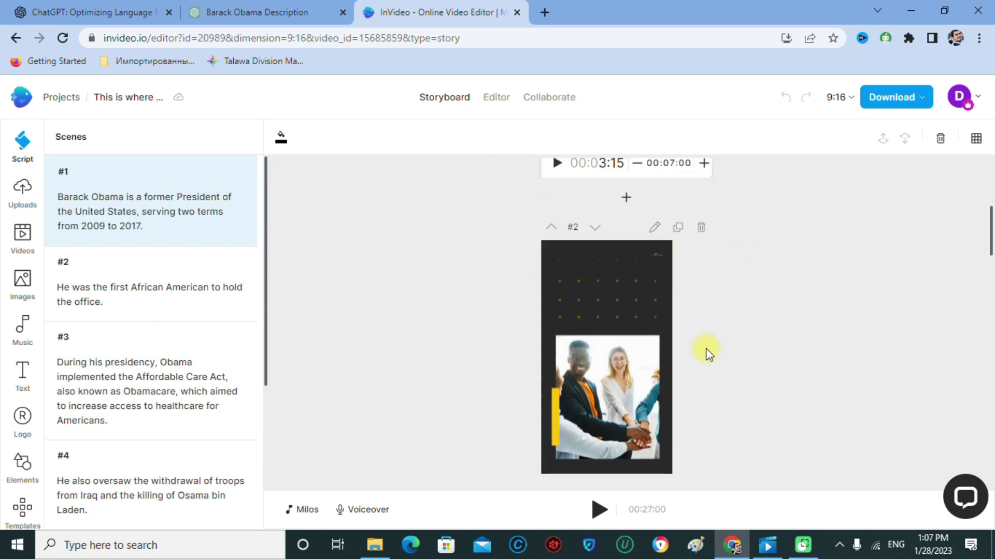
pyautogui.scroll(-10, 708, 353)
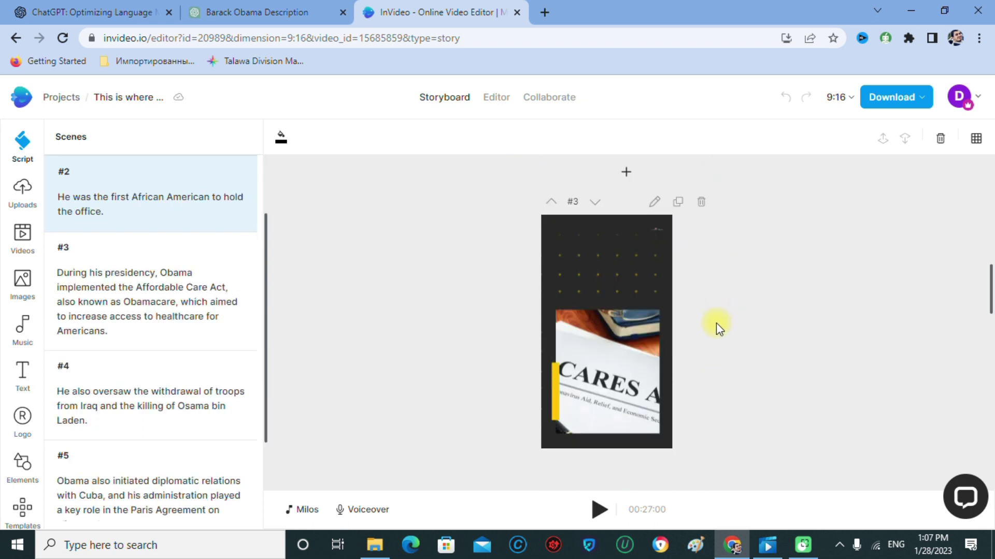
pyautogui.scroll(-5, 715, 344)
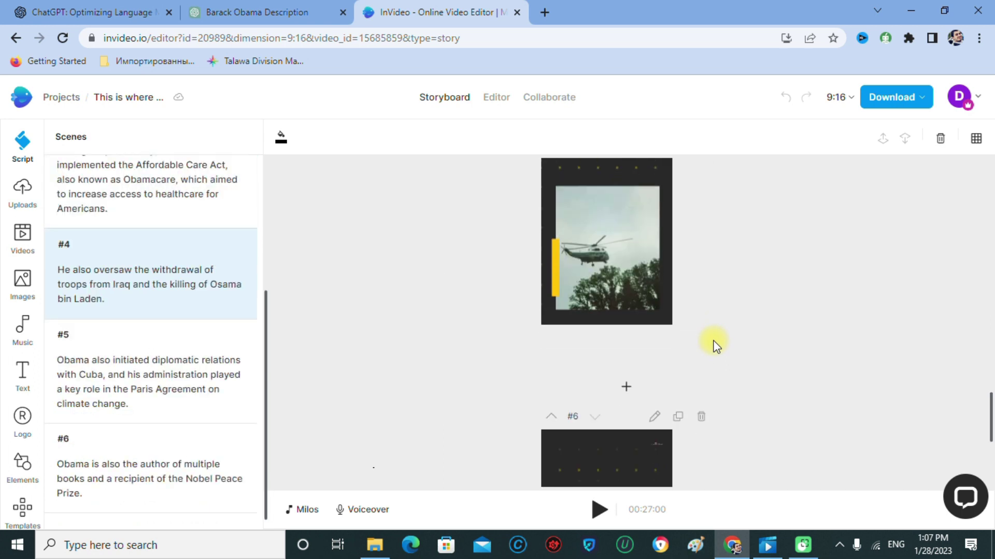
pyautogui.scroll(-5, 714, 344)
pyautogui.scroll(-5, 715, 345)
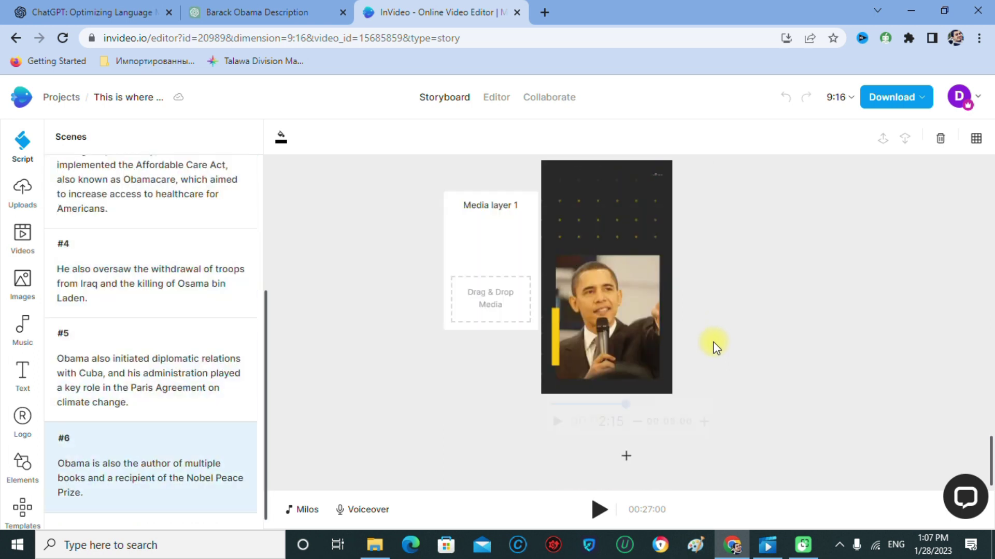
pyautogui.scroll(10, 715, 345)
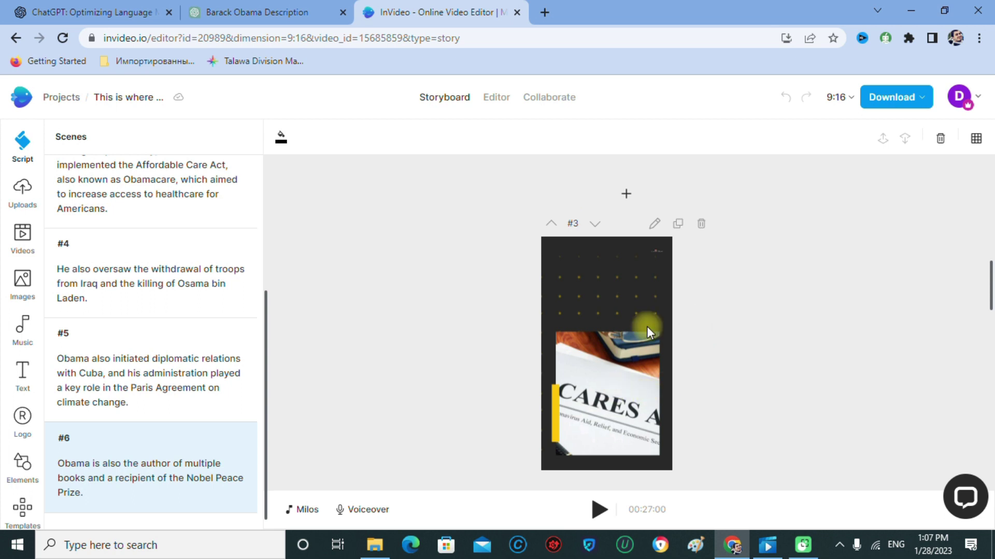
pyautogui.scroll(10, 716, 325)
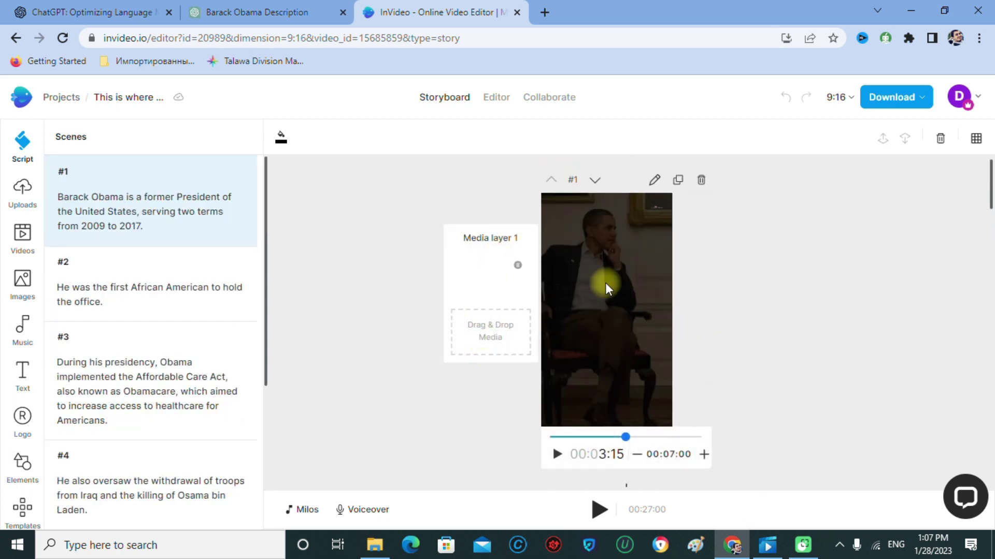
pyautogui.scroll(-10, 604, 290)
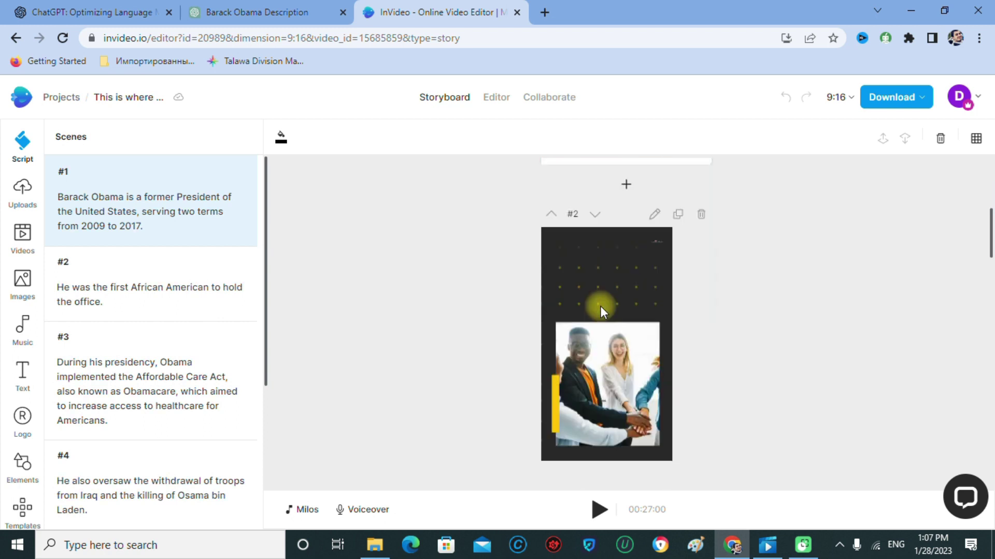
pyautogui.scroll(-4, 601, 311)
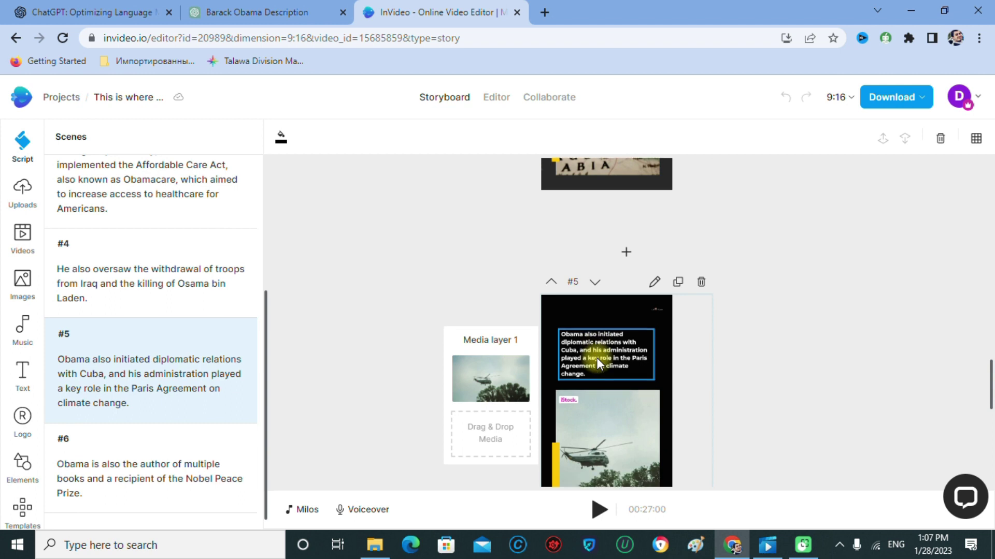
pyautogui.scroll(-4, 596, 357)
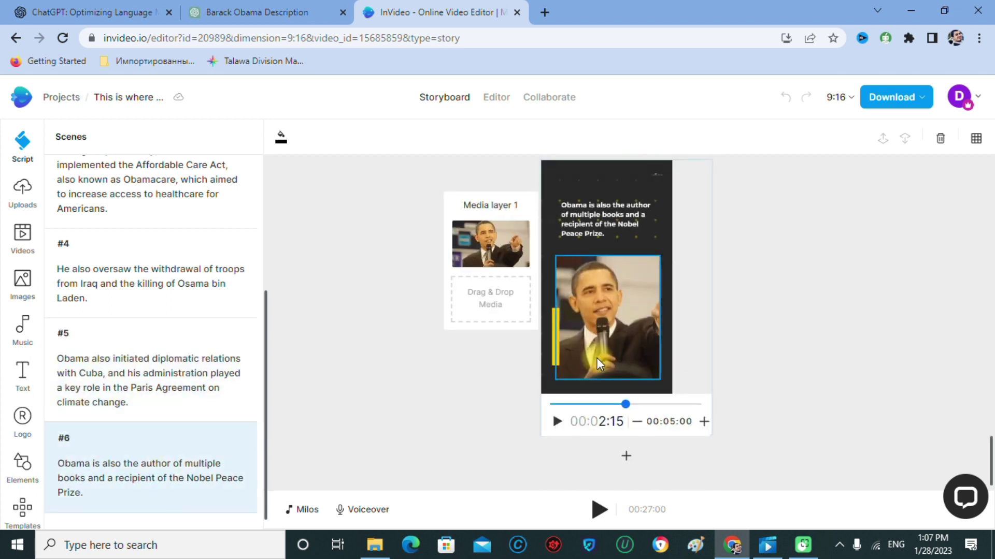
# Delete the stock photo of people joining hands from scene #2.
pyautogui.scroll(5, 596, 358)
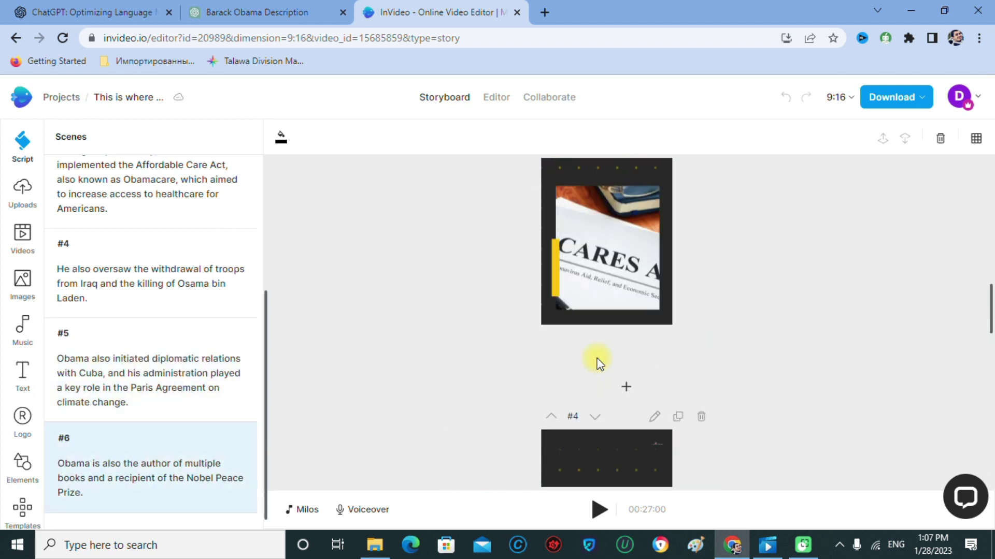
pyautogui.scroll(5, 599, 363)
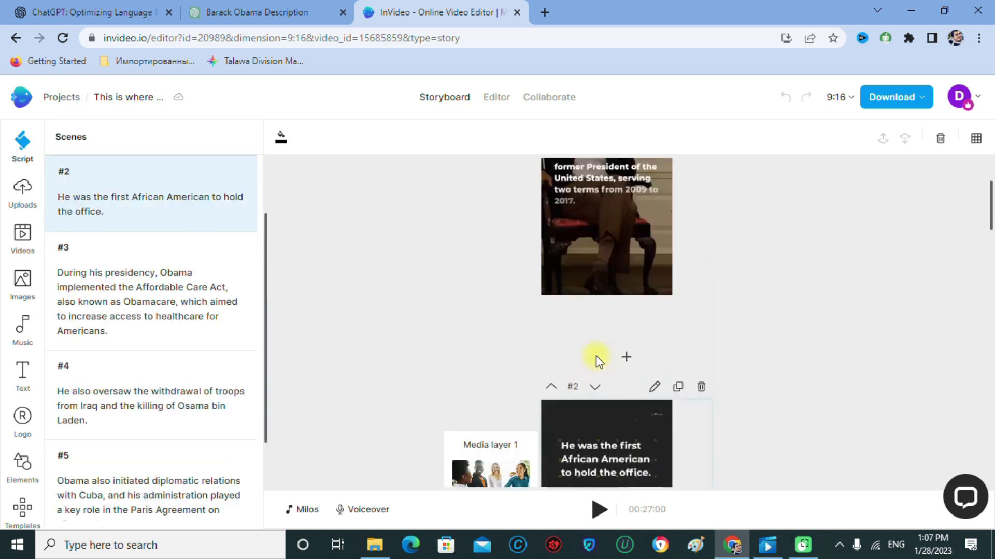
pyautogui.moveTo(485, 280)
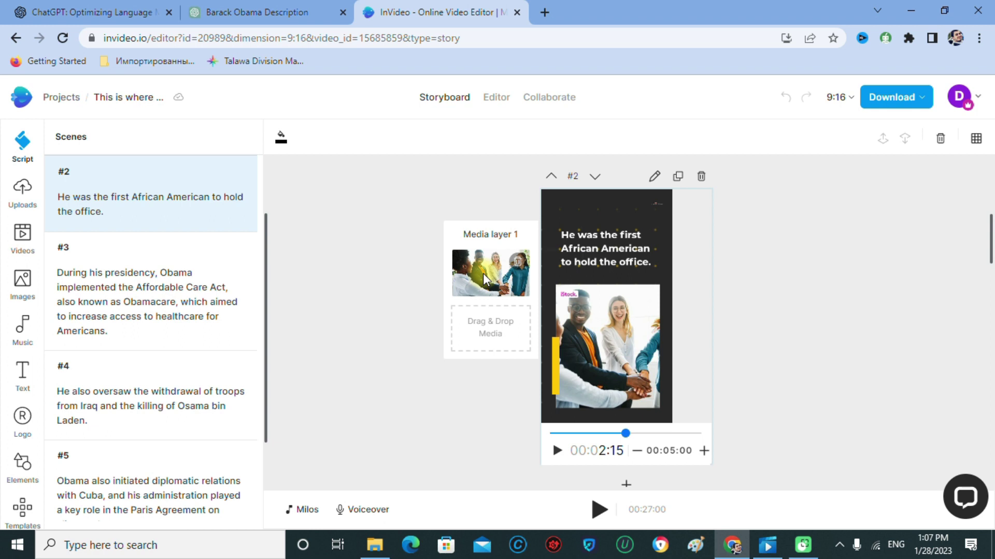
pyautogui.click(485, 279)
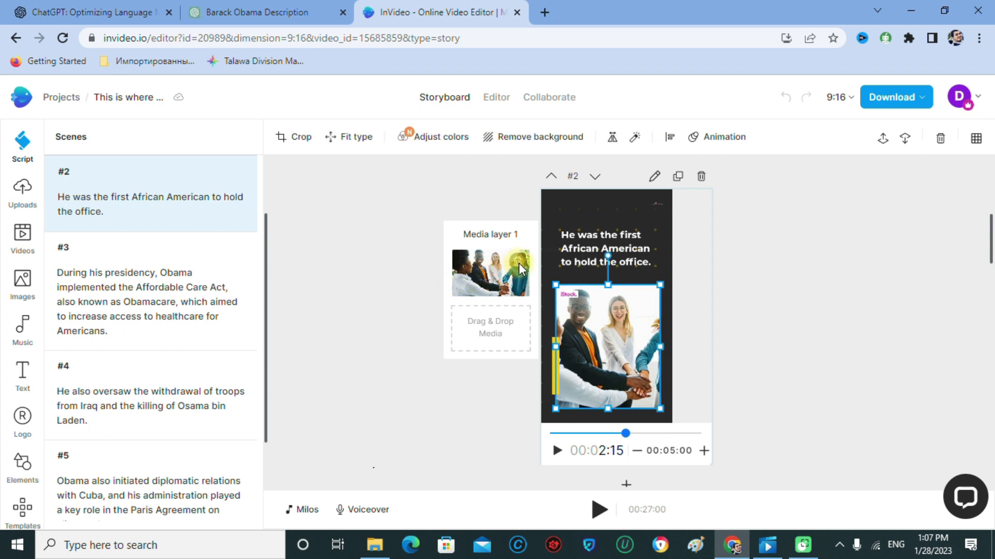
pyautogui.click(519, 268)
# Search the image library for BARACK OBAMA and add the photo of him speaking before the American flag to scene #2 as a layer.
pyautogui.click(21, 280)
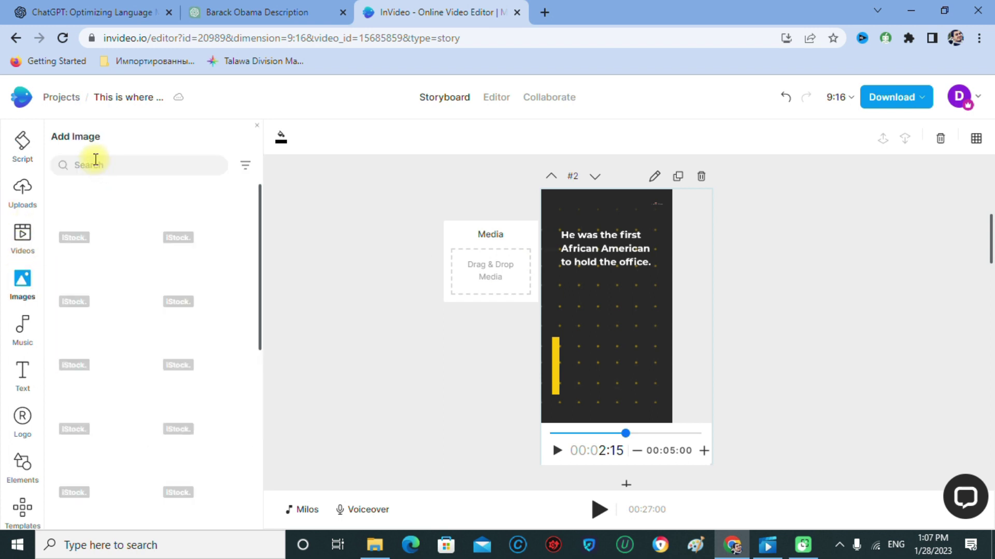
pyautogui.click(95, 164)
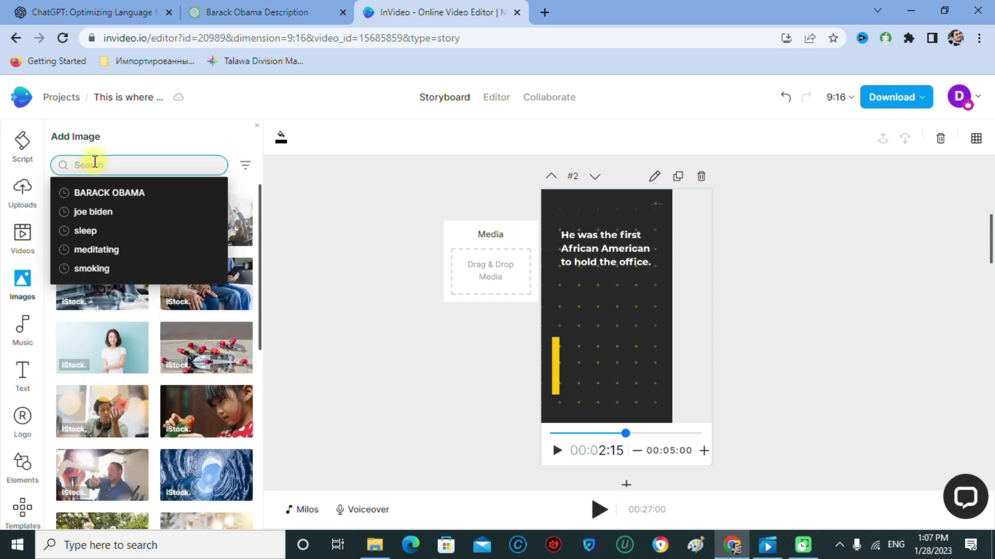
pyautogui.write('ba')
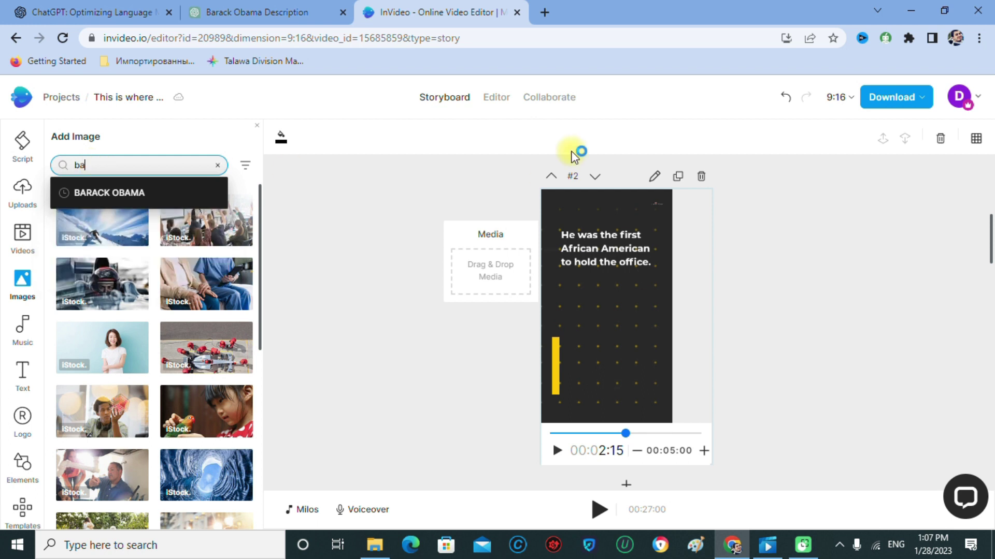
pyautogui.click(79, 202)
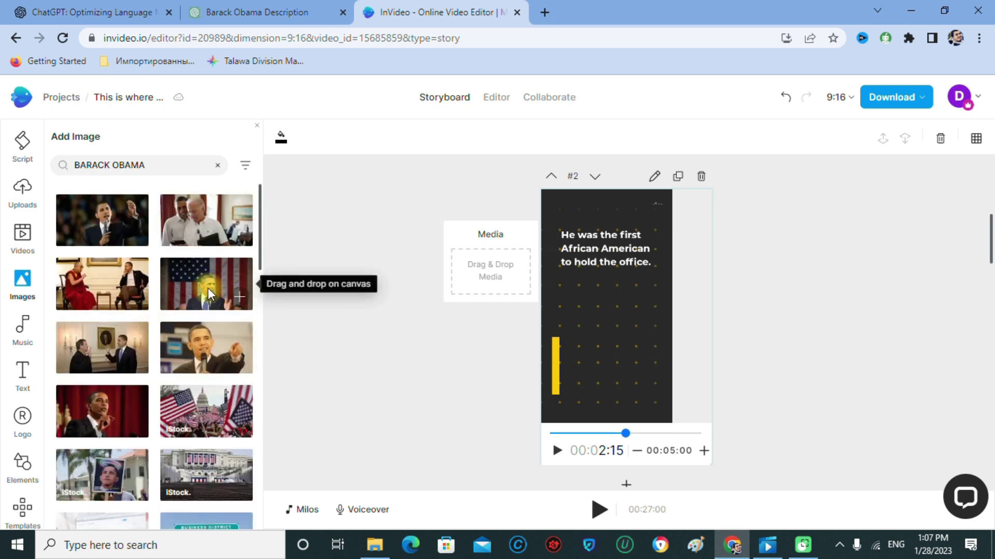
pyautogui.moveTo(208, 295); pyautogui.dragTo(451, 266)
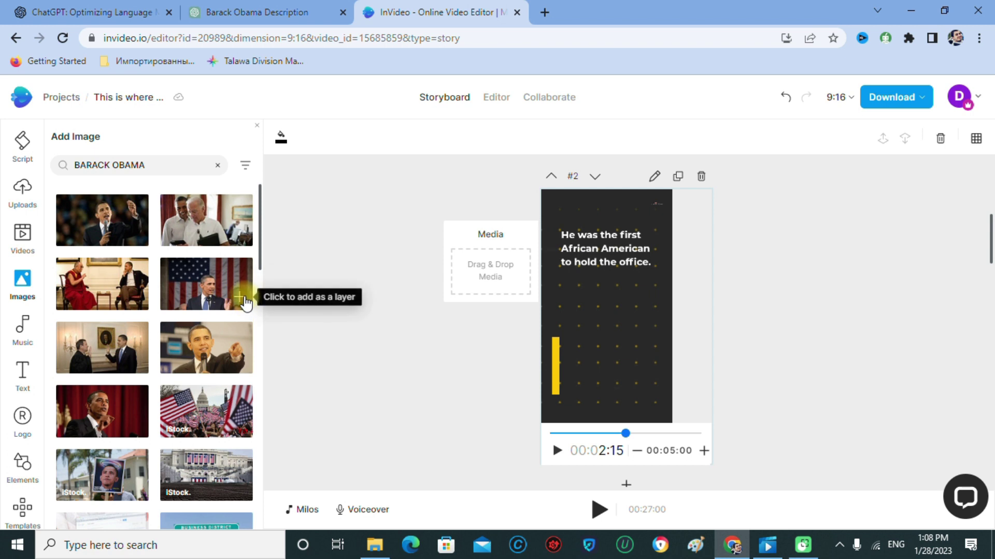
pyautogui.click(243, 299)
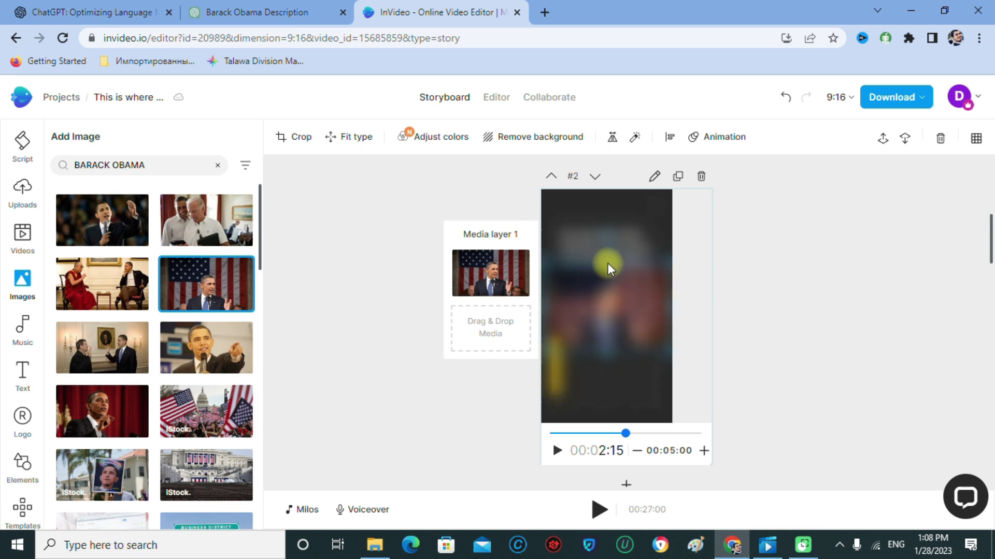
# Move the Obama photo down and enlarge it so that it fills the whole scene #2 frame behind the text.
pyautogui.moveTo(607, 263); pyautogui.dragTo(615, 355)
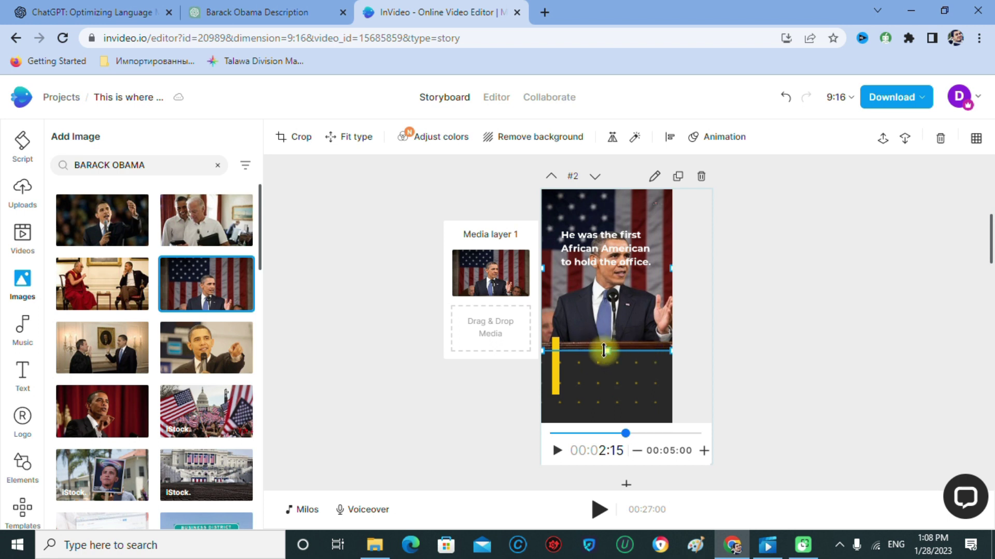
pyautogui.moveTo(604, 351); pyautogui.dragTo(412, 446)
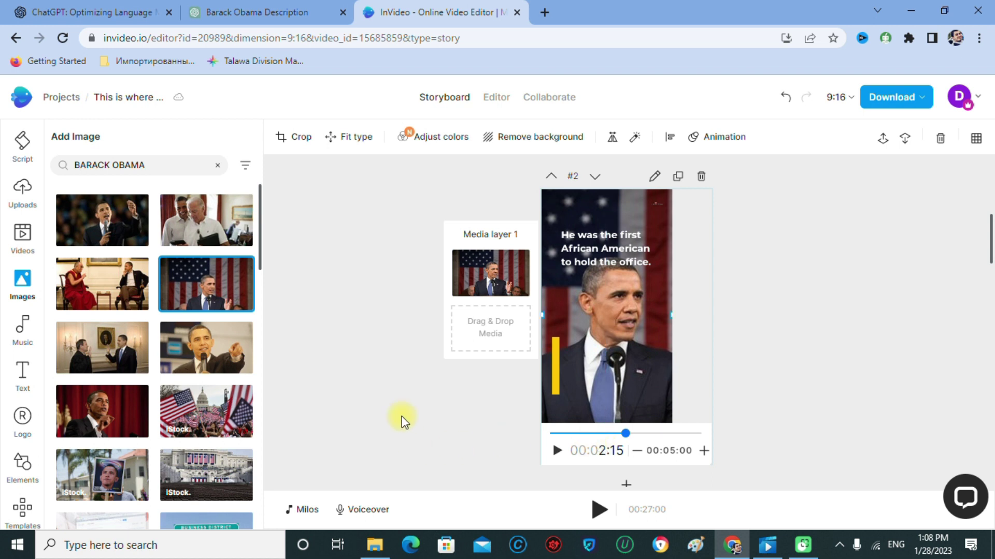
pyautogui.click(428, 399)
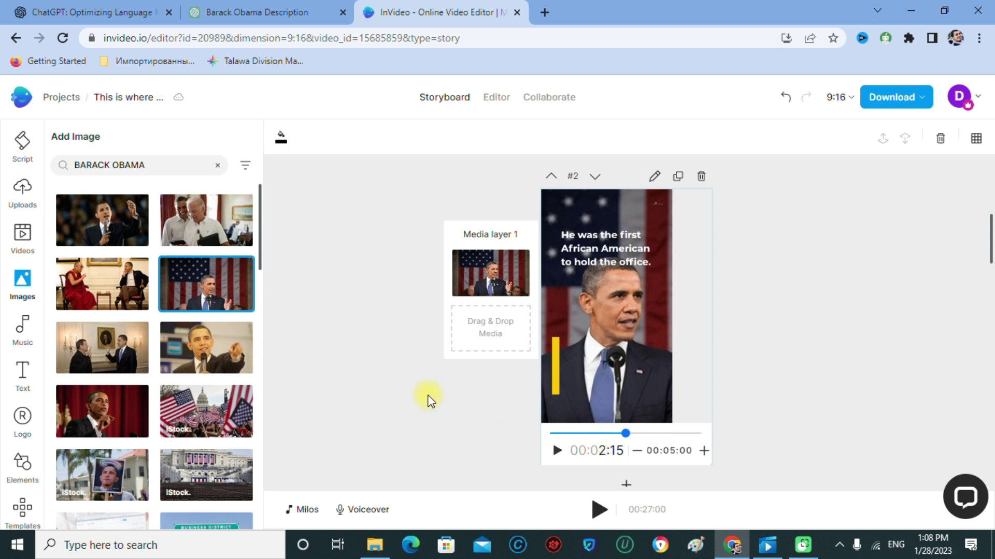
pyautogui.scroll(-5, 348, 264)
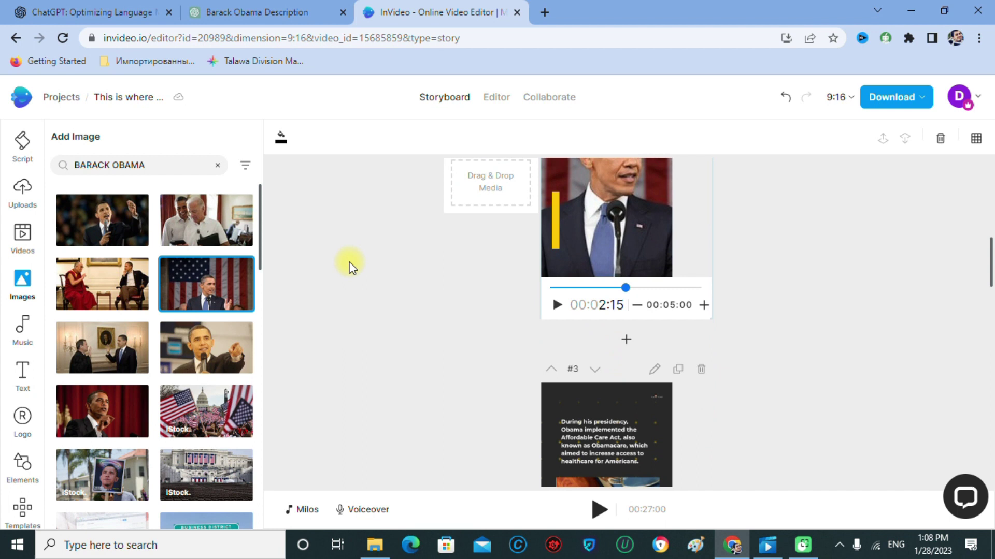
pyautogui.scroll(10, 383, 293)
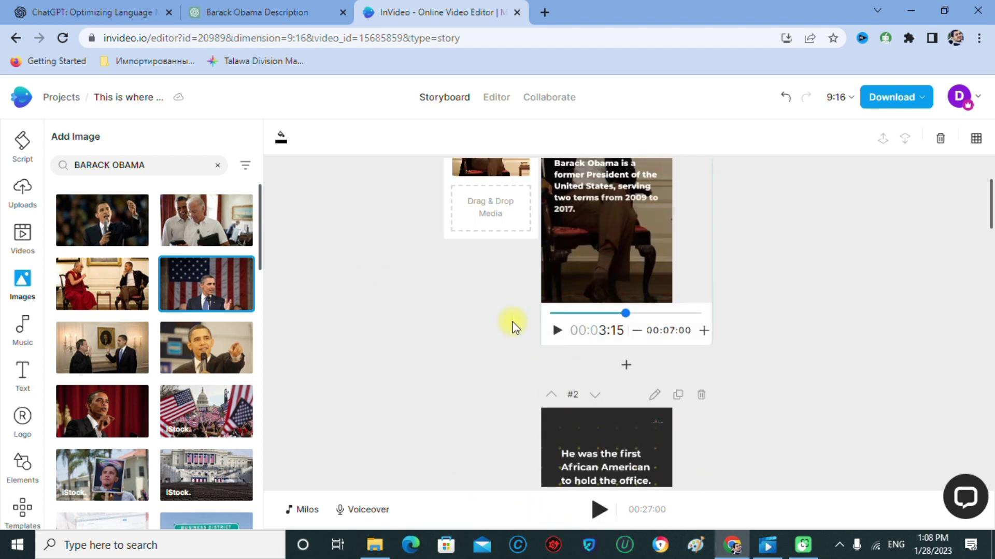
pyautogui.scroll(-4, 352, 485)
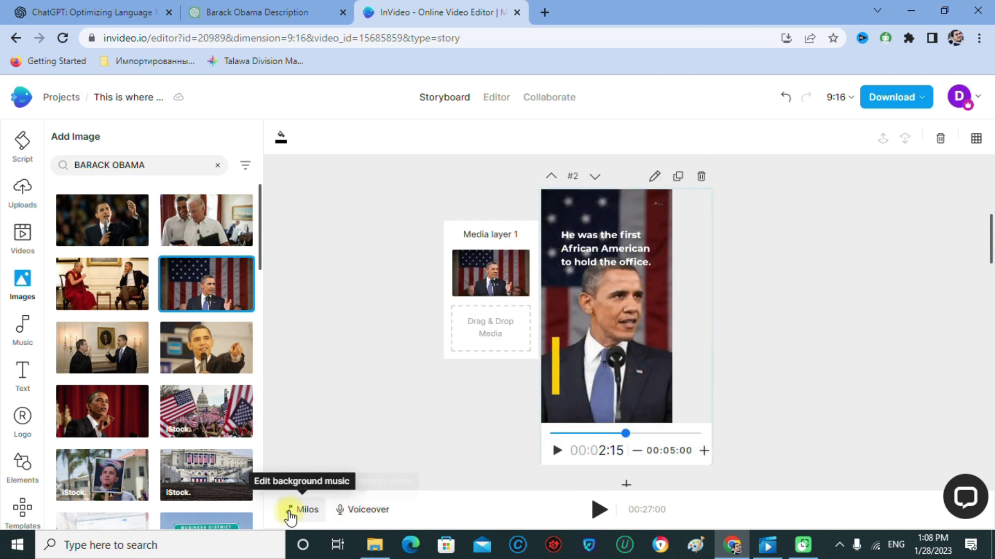
# Upload the American Idle - RKVC MP3 file from the Downloads folder to the project's media.
pyautogui.click(293, 512)
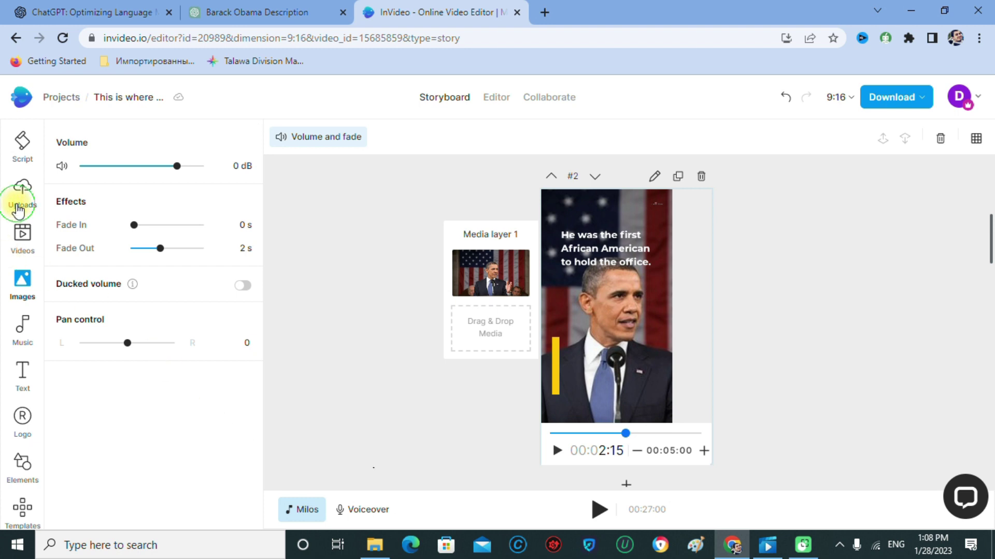
pyautogui.click(20, 203)
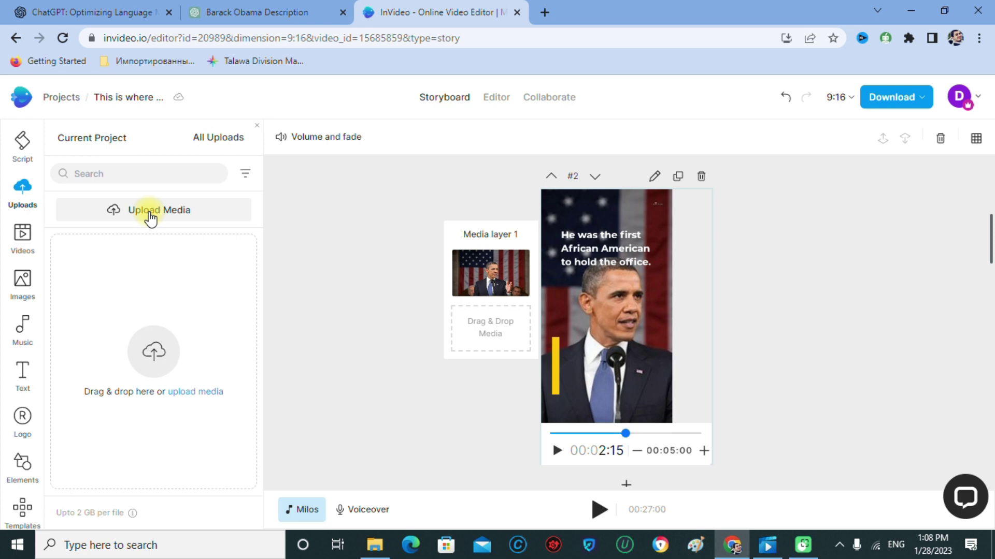
pyautogui.click(150, 217)
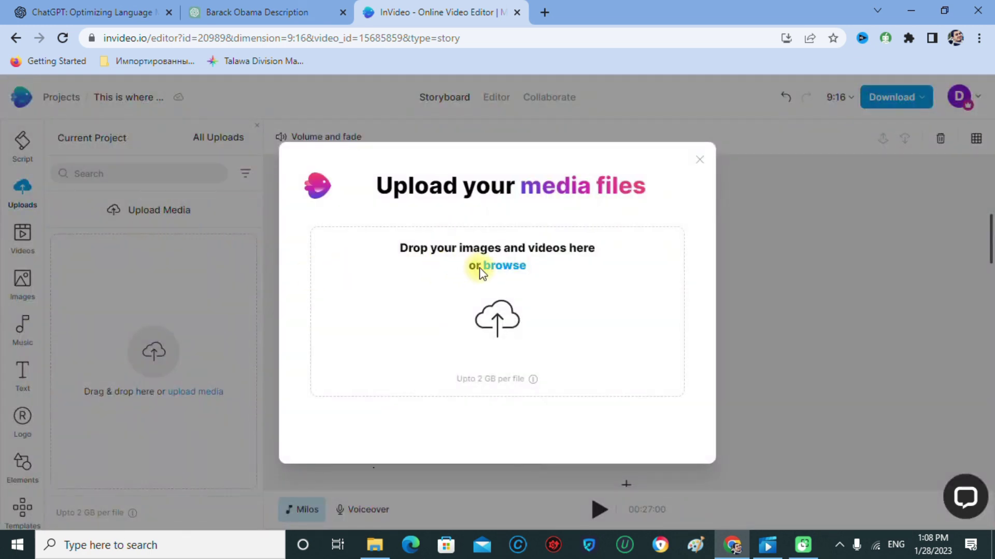
pyautogui.click(508, 269)
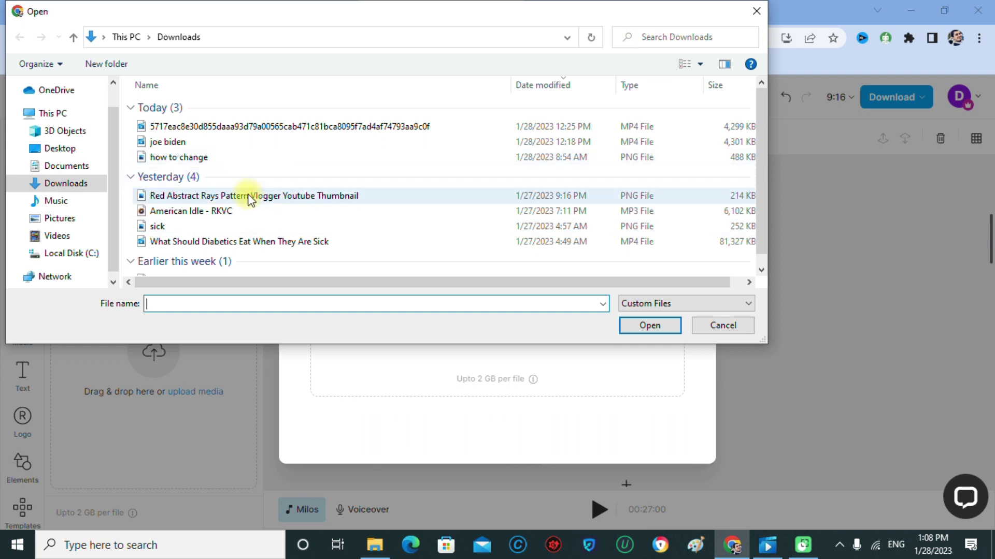
pyautogui.click(185, 213)
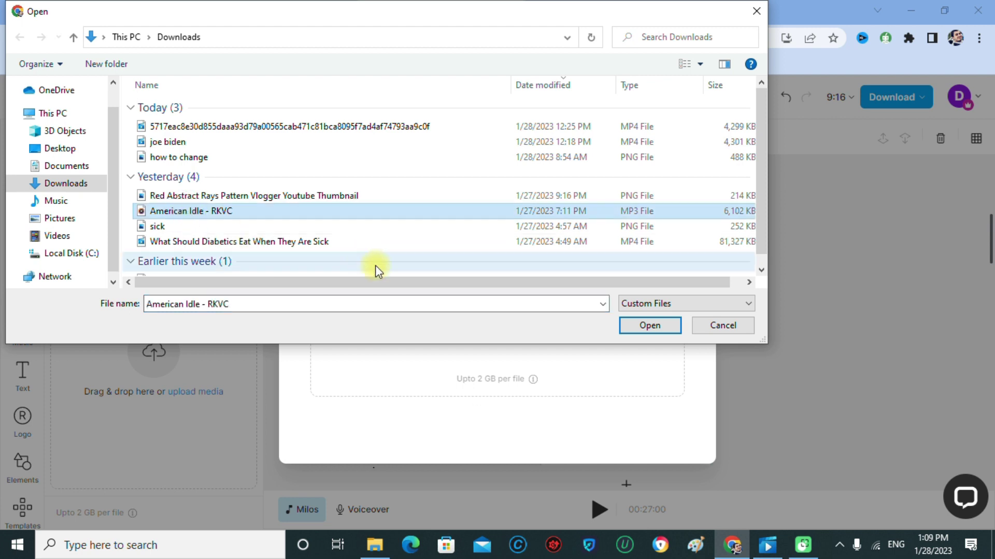
pyautogui.click(649, 325)
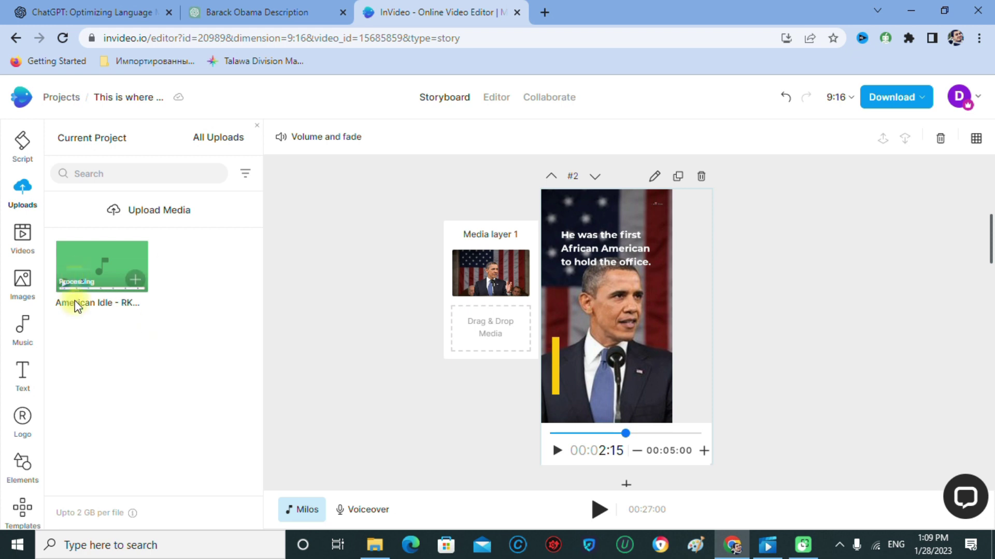
# Add the uploaded American Idle - RKVC track to the video as an audio layer.
pyautogui.moveTo(123, 301)
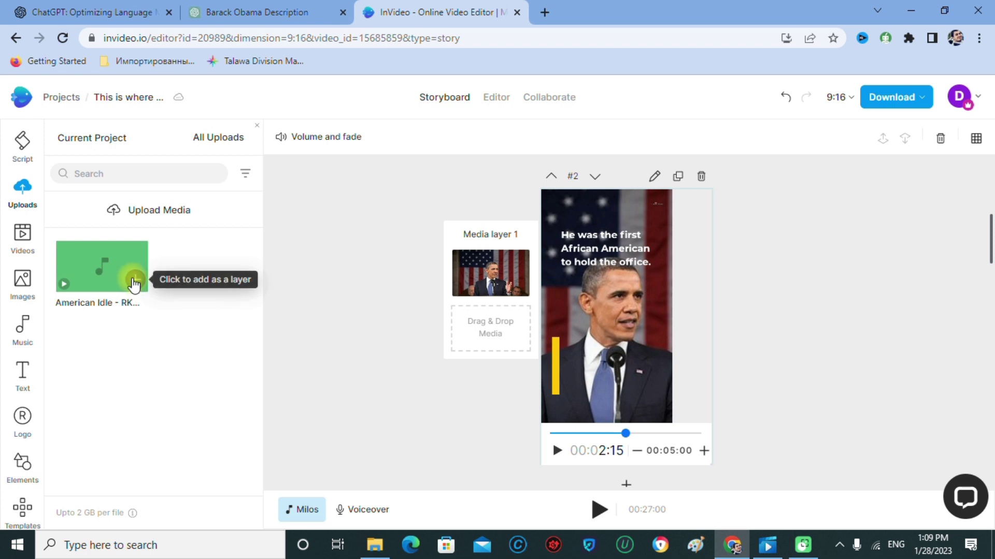
pyautogui.click(135, 281)
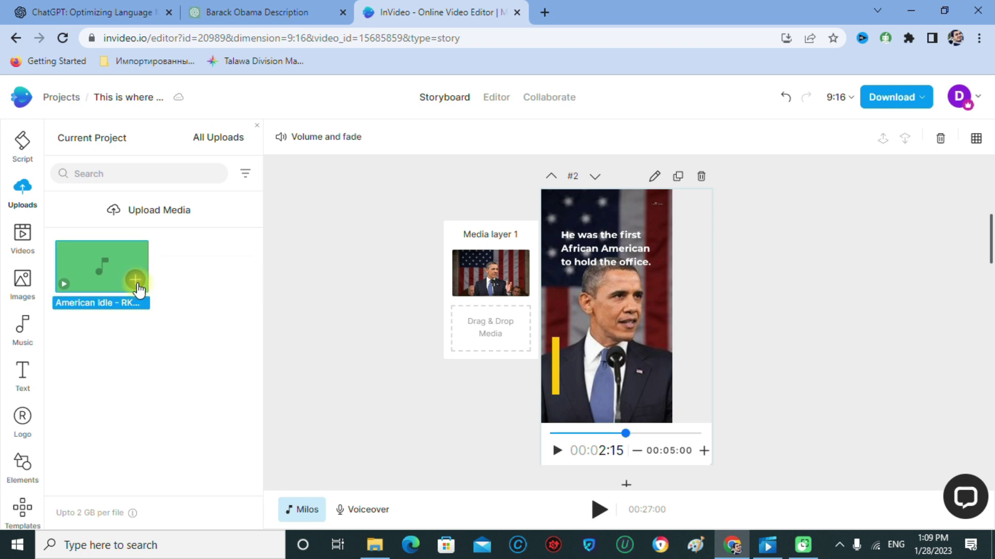
pyautogui.scroll(-4, 383, 400)
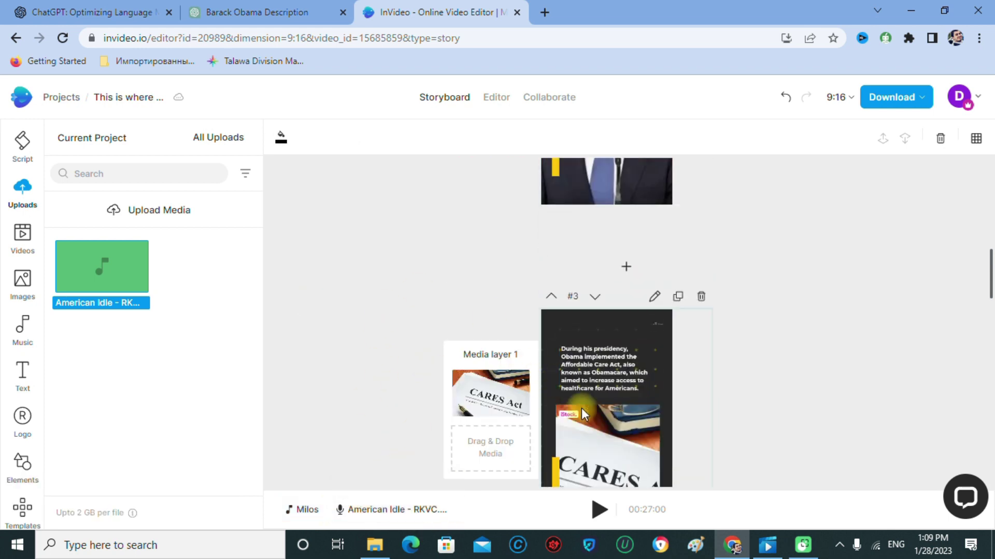
# Open the audio in the timeline editor and delete the Milos background music track.
pyautogui.click(379, 510)
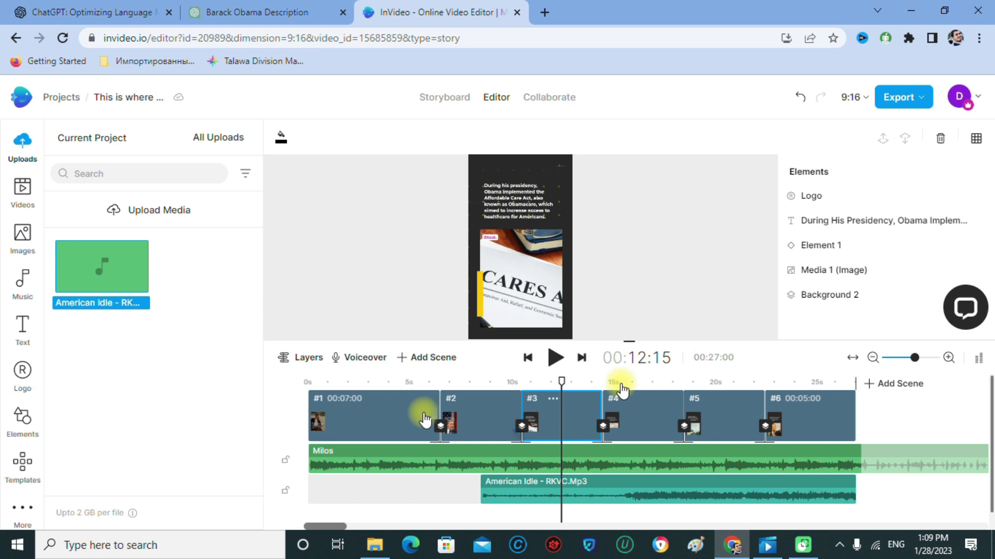
pyautogui.moveTo(561, 382); pyautogui.dragTo(497, 382)
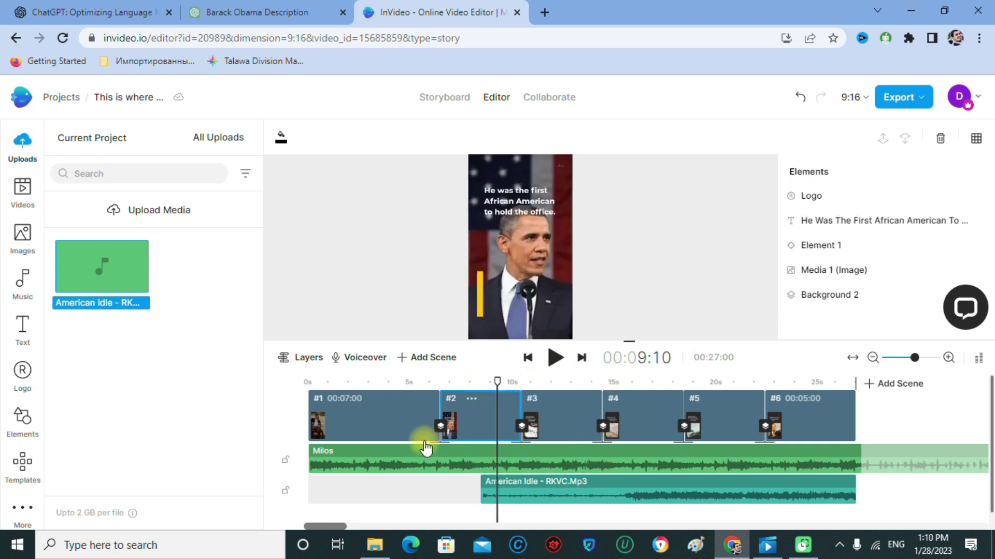
pyautogui.click(398, 462)
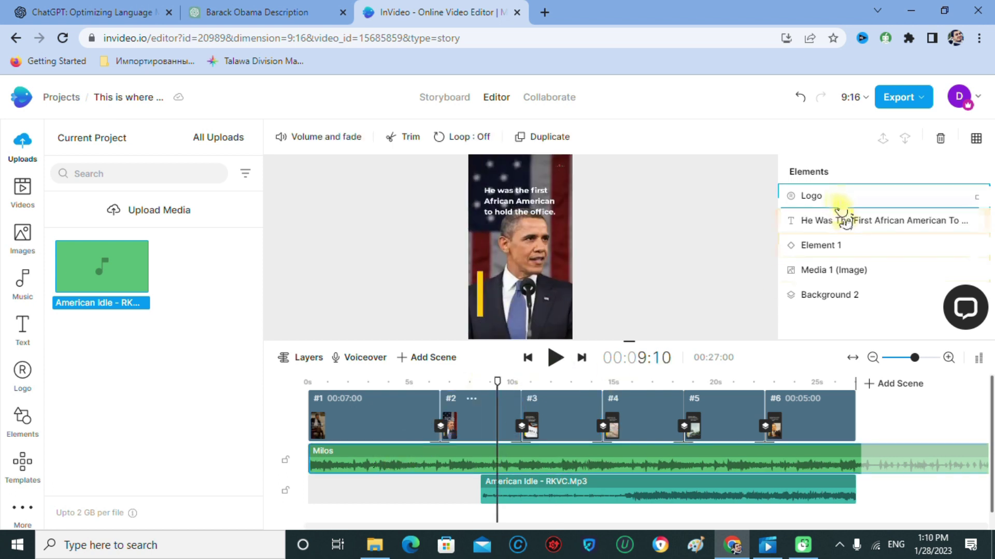
pyautogui.click(939, 138)
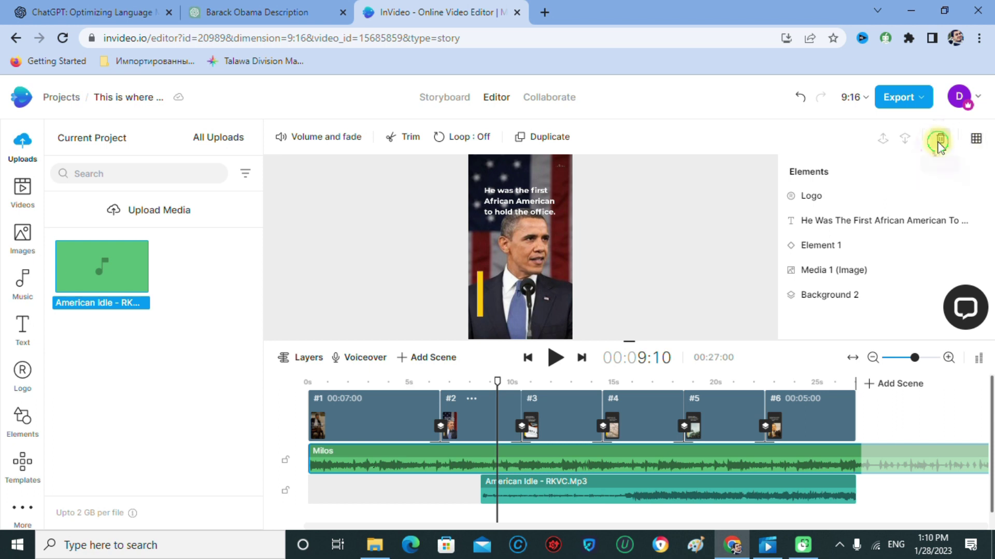
# Move the American Idle - RKVC track to the start of the timeline and extend it to the end of scene #6.
pyautogui.click(504, 490)
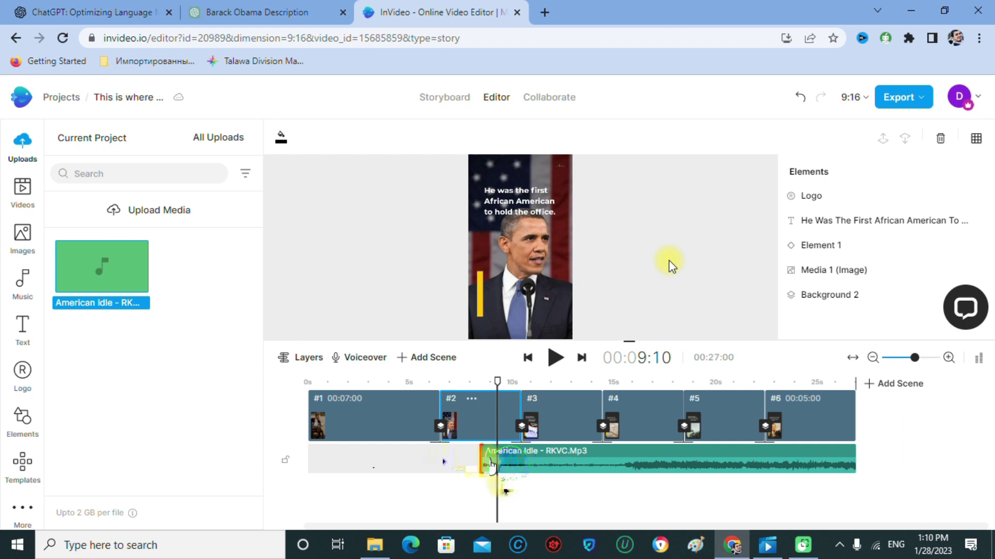
pyautogui.click(490, 462)
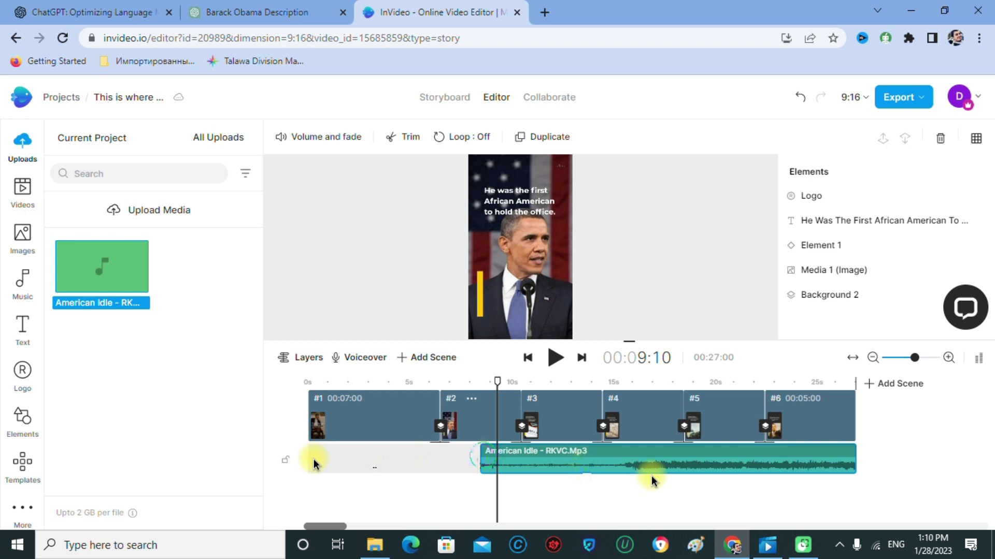
pyautogui.moveTo(651, 470); pyautogui.dragTo(578, 466)
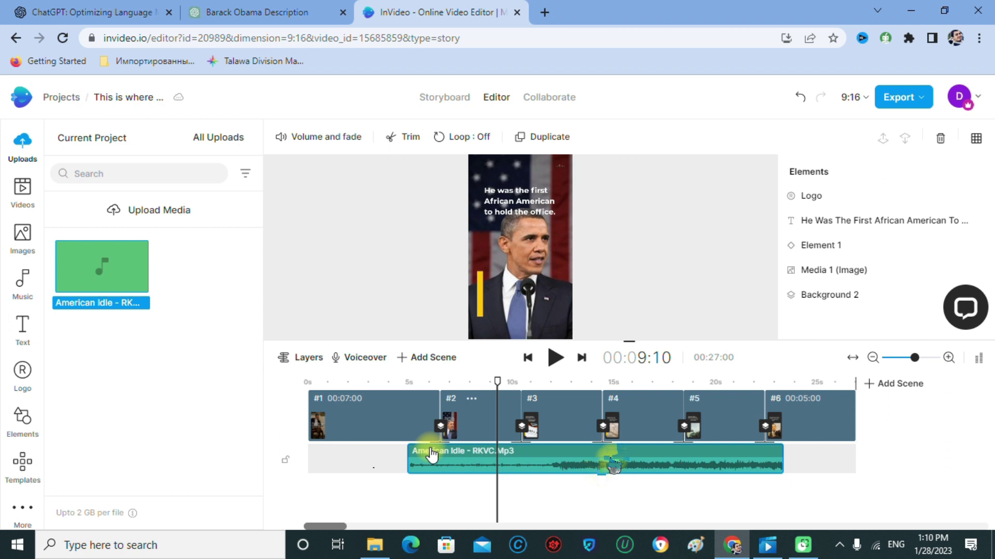
pyautogui.moveTo(430, 455); pyautogui.dragTo(446, 467)
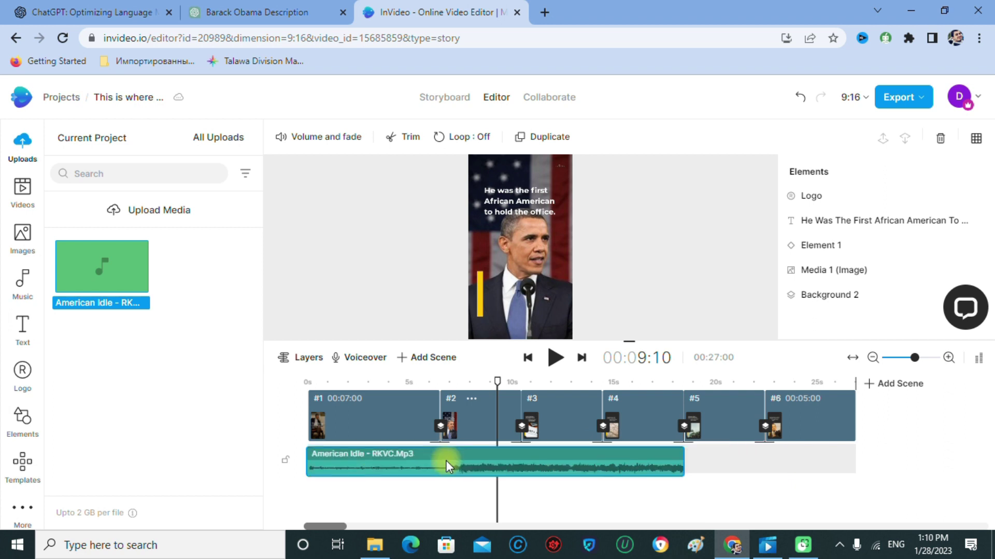
pyautogui.moveTo(683, 459); pyautogui.dragTo(854, 460)
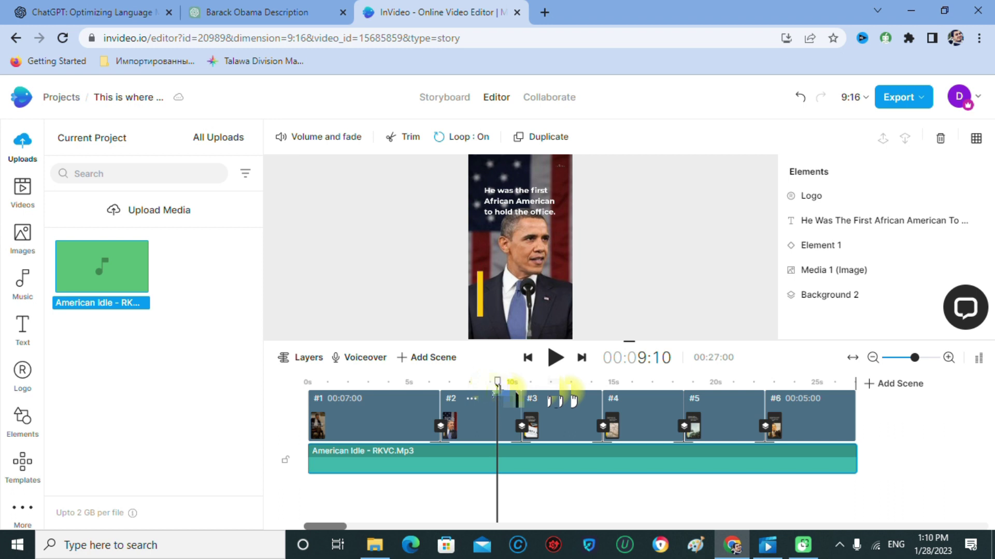
# Scrub the playhead back and forth within scene #1 to preview its text and image.
pyautogui.click(361, 382)
pyautogui.click(314, 383)
pyautogui.click(357, 383)
pyautogui.click(389, 383)
pyautogui.click(310, 383)
pyautogui.click(377, 383)
pyautogui.click(394, 383)
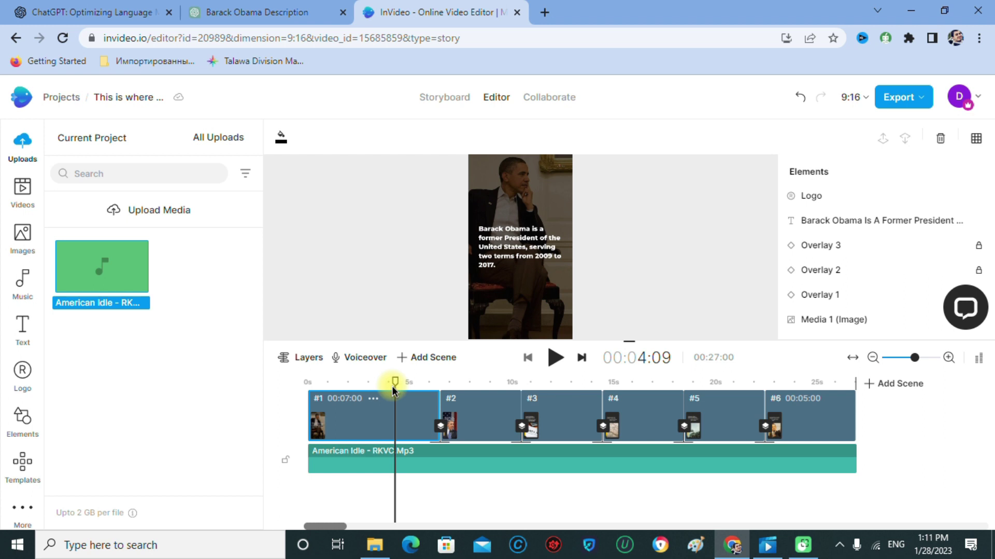
# Export the finished video in 720p HD quality.
pyautogui.click(911, 97)
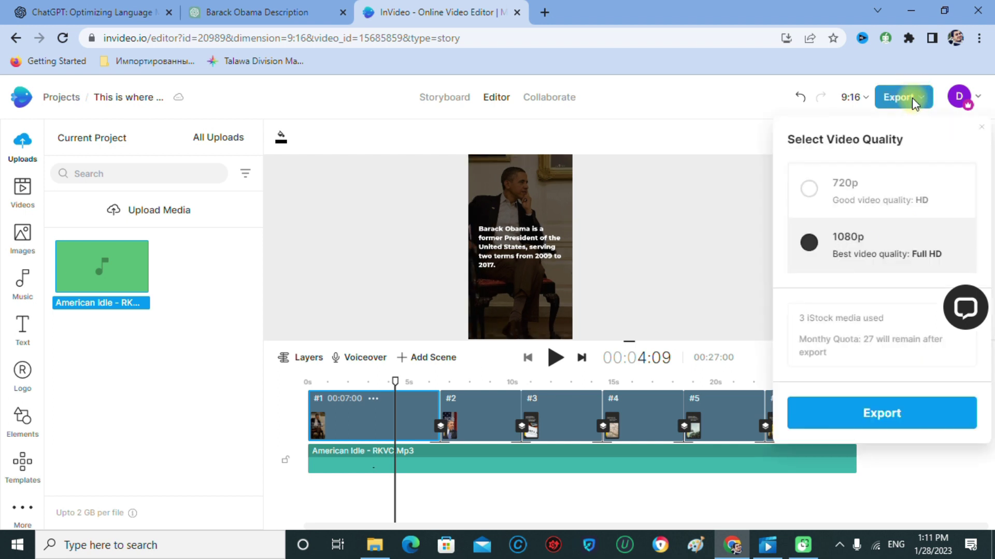
pyautogui.click(872, 238)
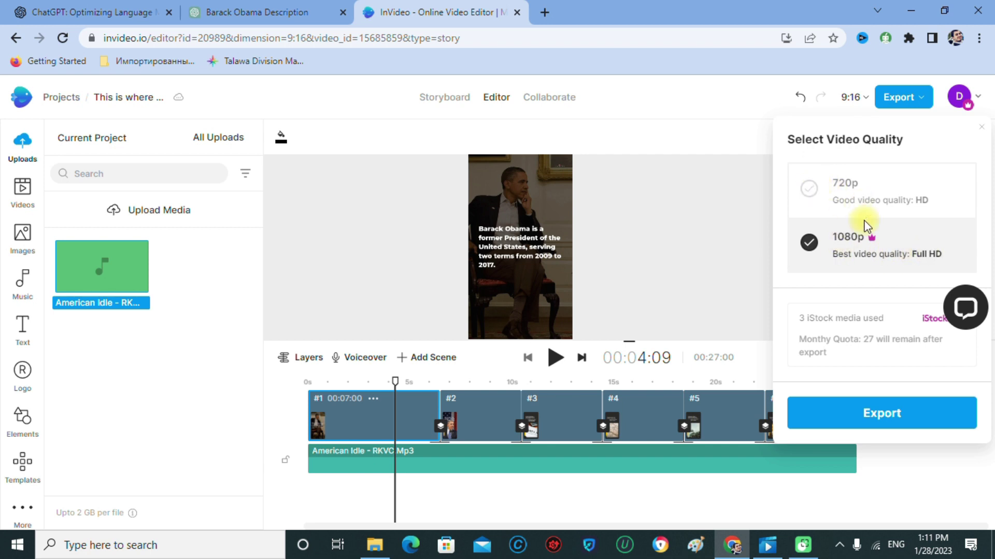
pyautogui.click(815, 190)
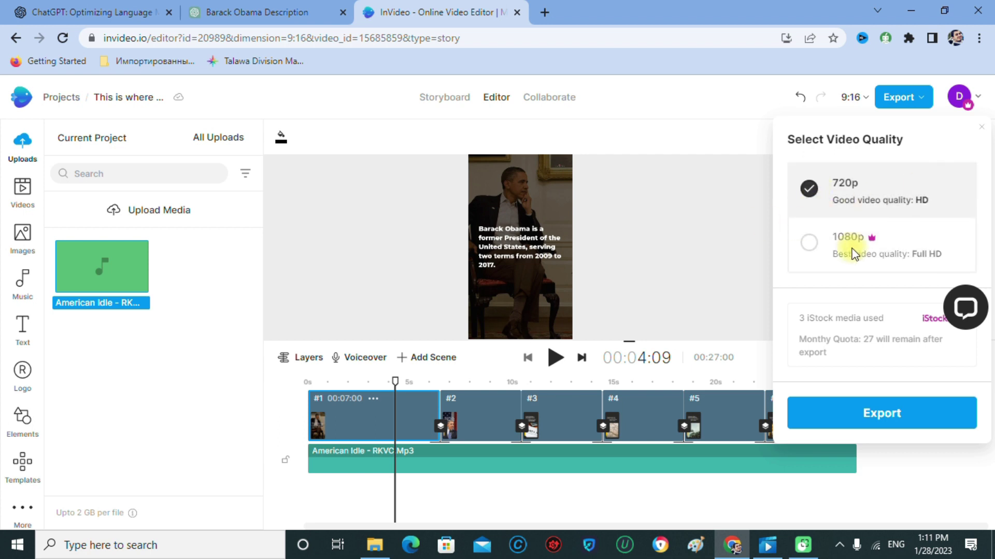
pyautogui.click(874, 416)
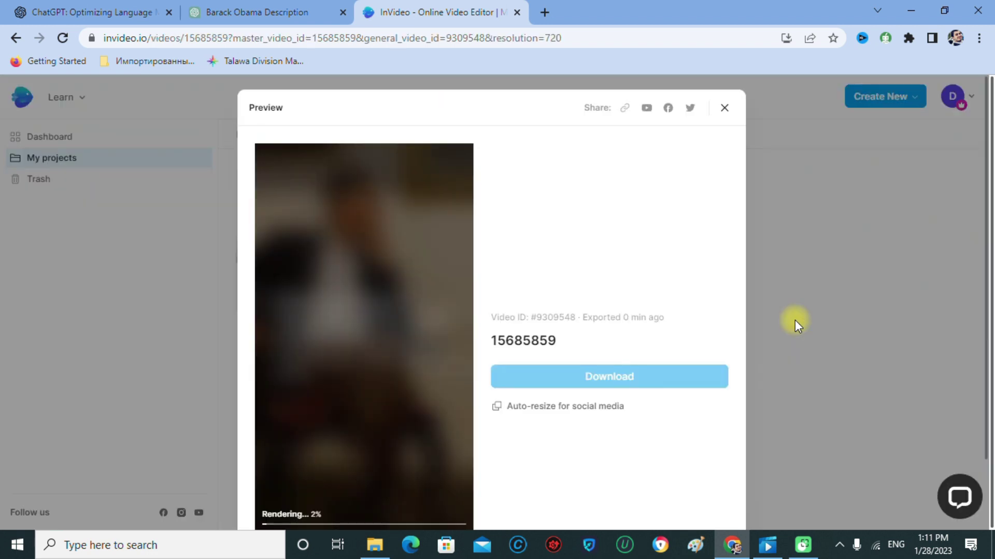
# Check the exported video's rendering progress and the notice below its preview.
pyautogui.scroll(-1, 565, 275)
pyautogui.scroll(1, 565, 276)
pyautogui.scroll(-2, 564, 275)
pyautogui.scroll(2, 564, 276)
pyautogui.scroll(-2, 565, 275)
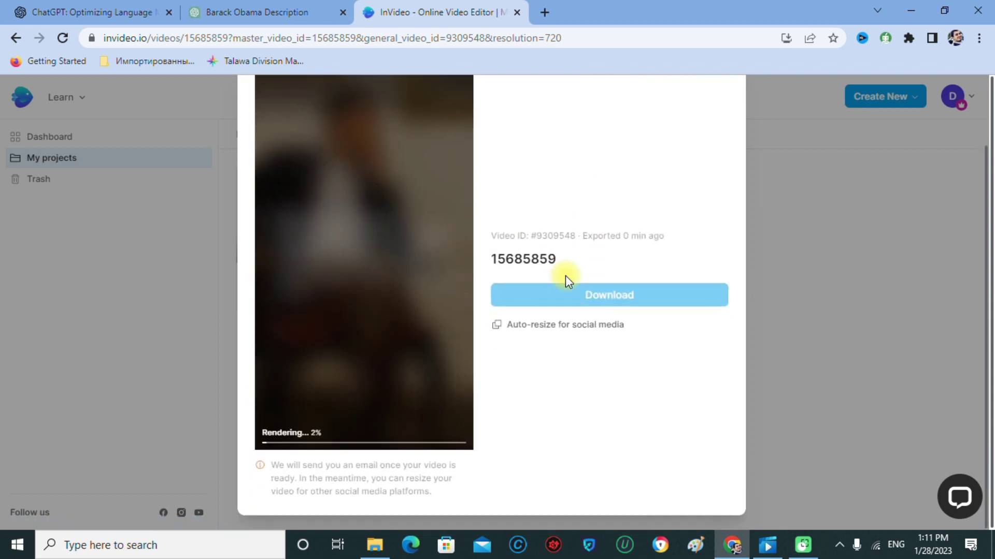
pyautogui.scroll(2, 565, 275)
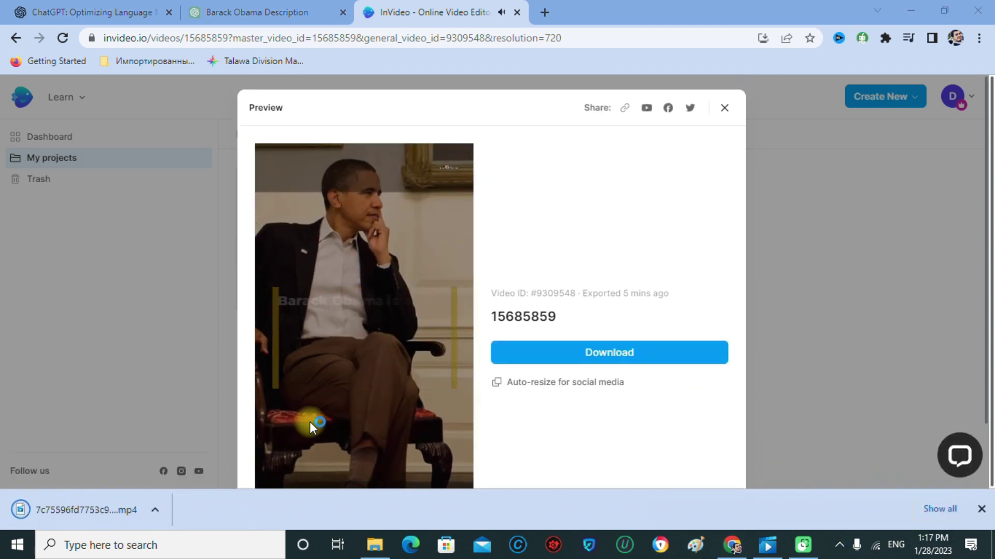
# Play the exported video through to its end in the export preview.
pyautogui.scroll(-2, 310, 422)
pyautogui.click(272, 423)
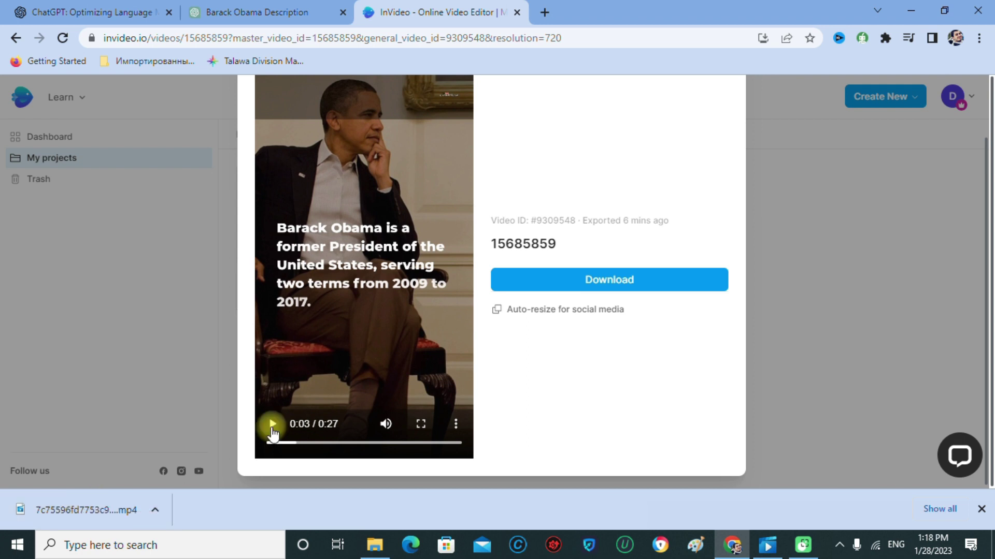
pyautogui.click(274, 429)
pyautogui.click(273, 425)
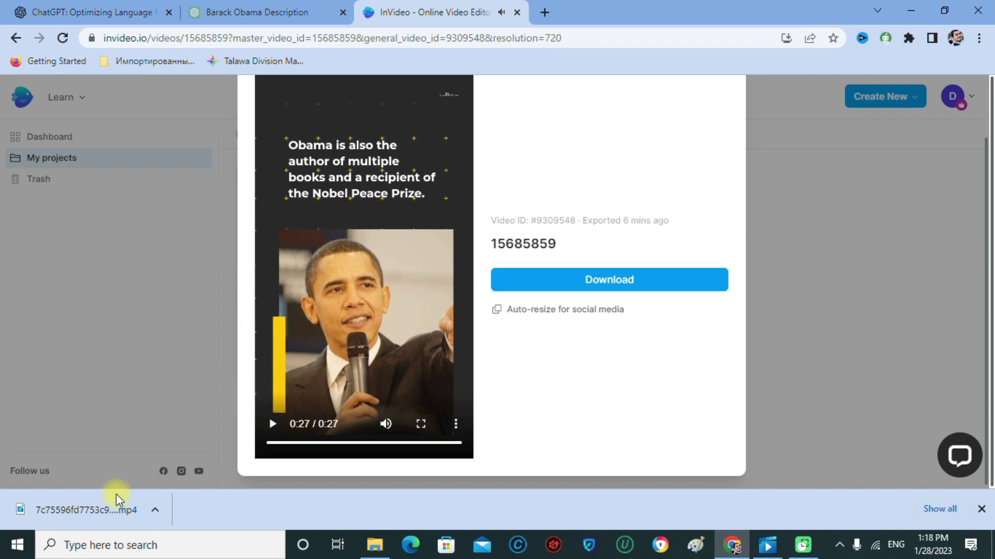
# Watch the downloaded MP4 in Movies & TV, close its playback, and return to the export preview in Chrome.
pyautogui.click(85, 515)
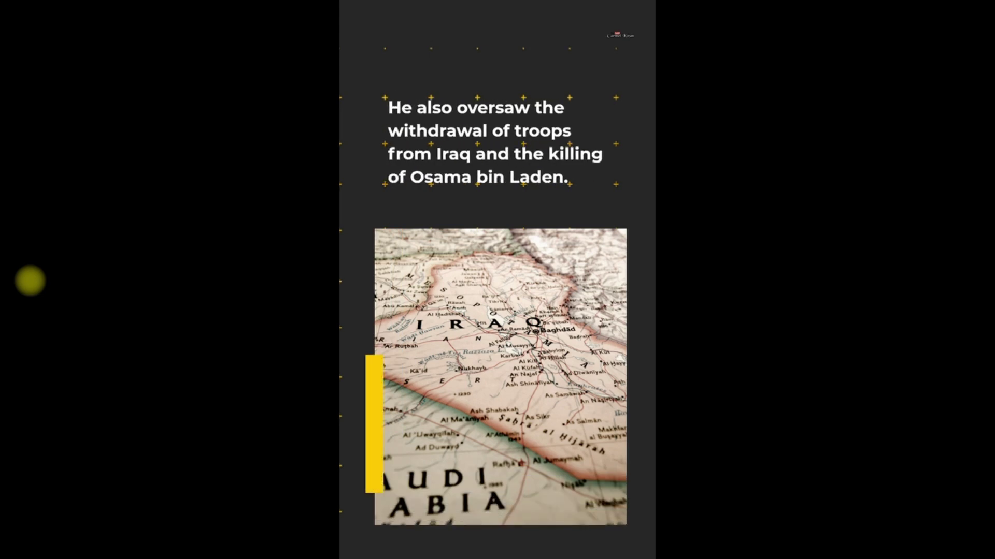
pyautogui.moveTo(100, 300)
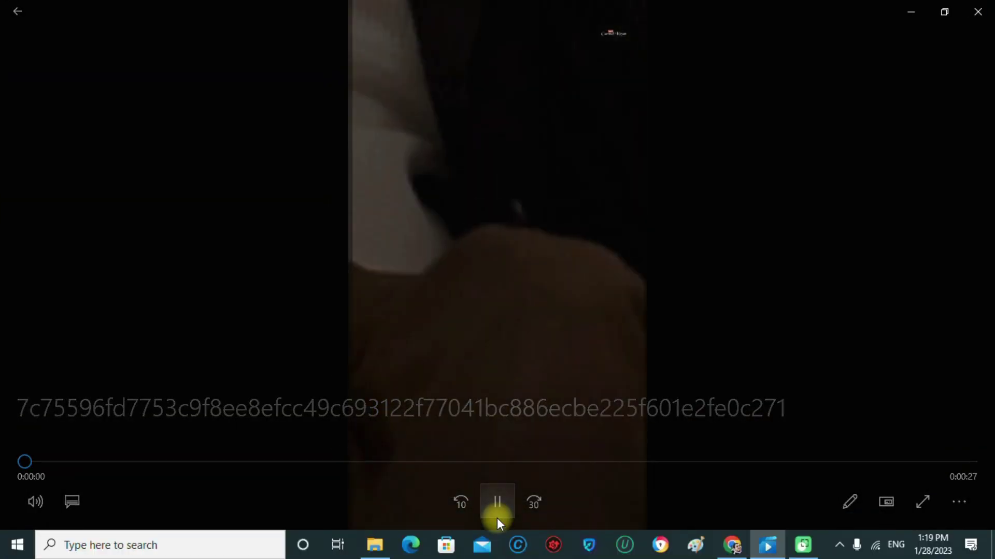
pyautogui.click(495, 500)
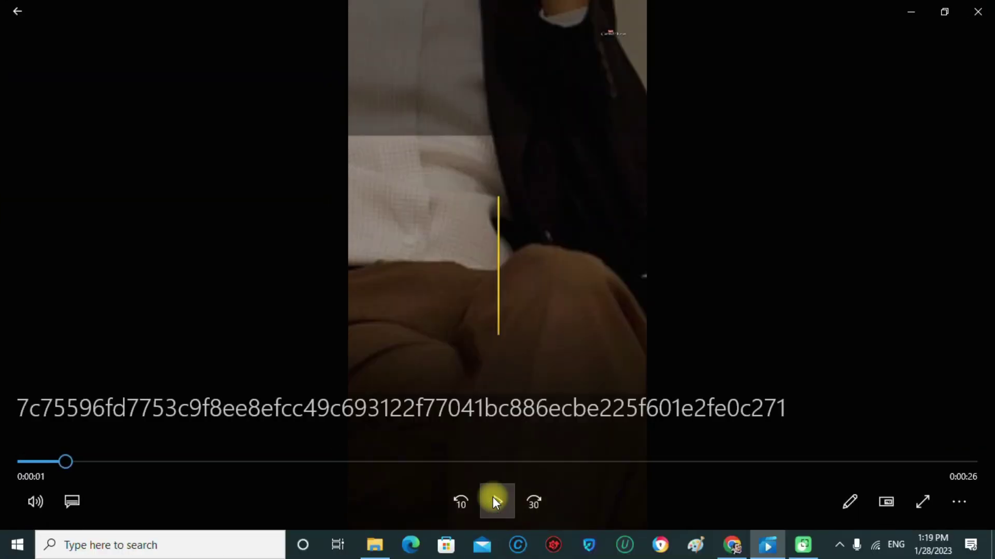
pyautogui.click(12, 12)
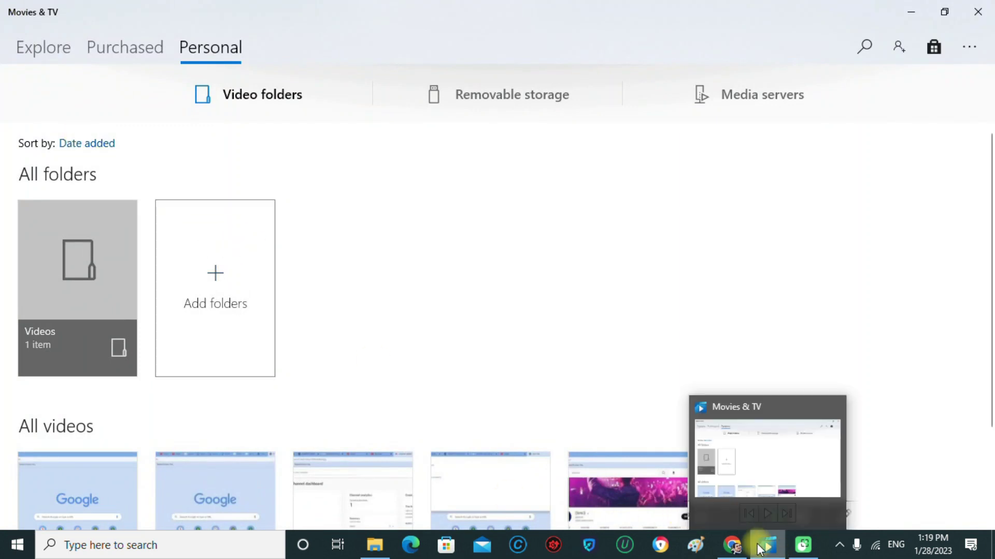
pyautogui.click(731, 552)
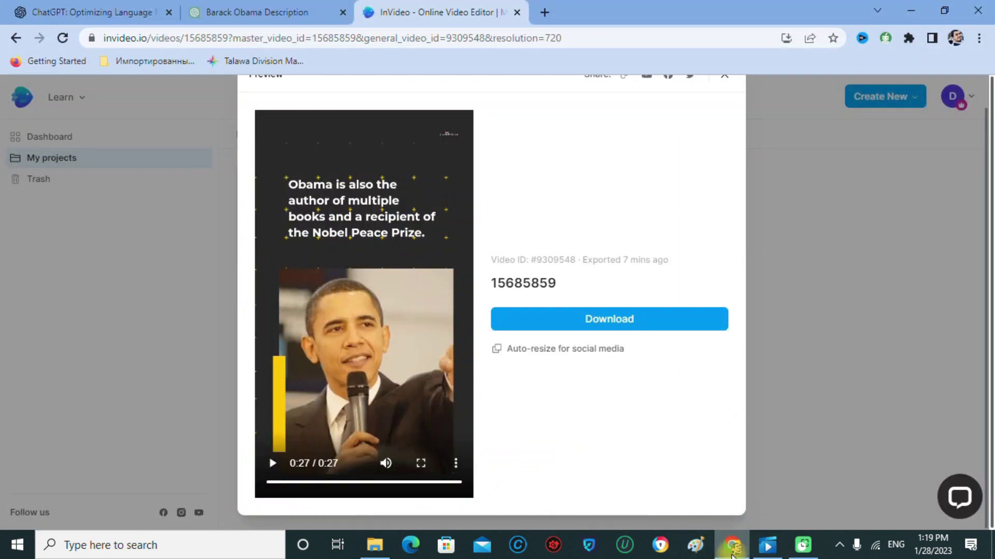